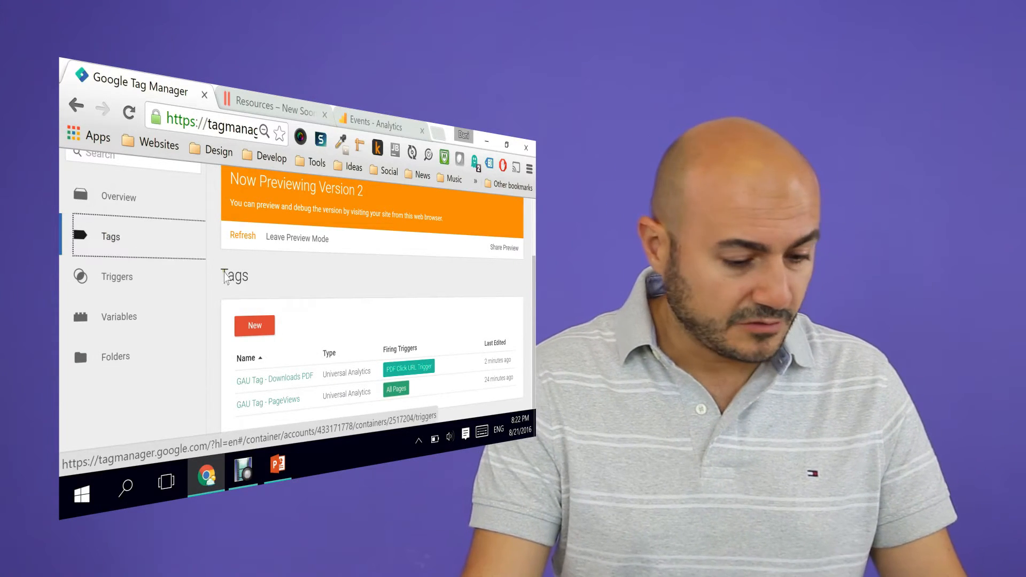
Step: Create a new tag and name it "GAU Tag - Downloads MP3"
click(255, 326)
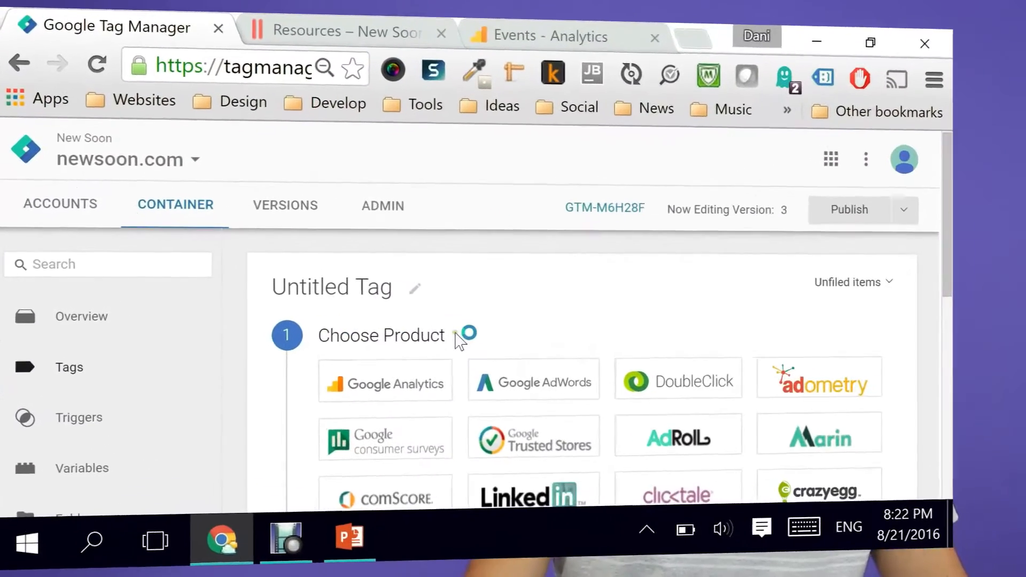
scroll(396, 328, down, 3)
click(365, 154)
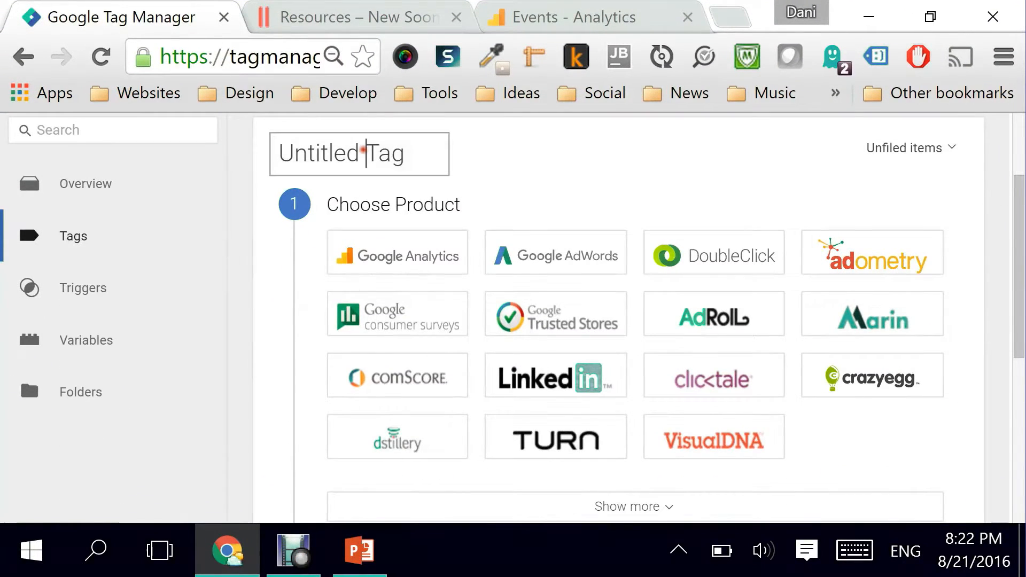
drag(406, 151, 286, 154)
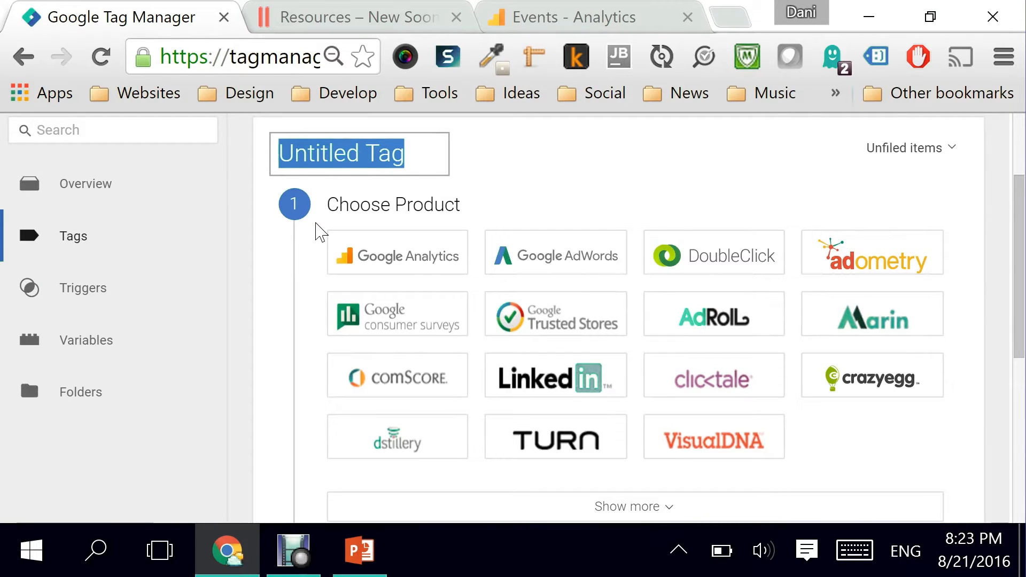
text(GAU)
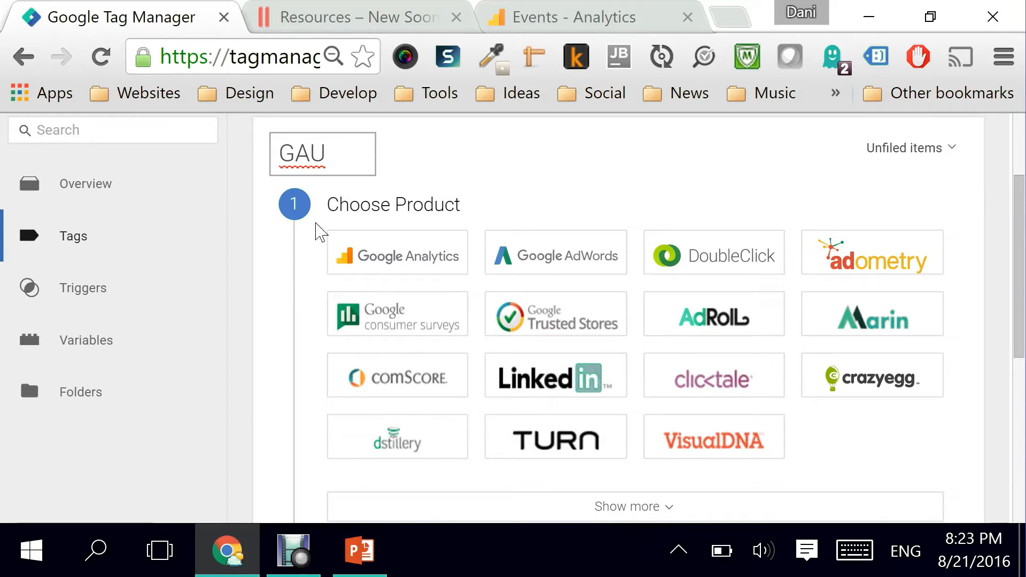
text( Tag -)
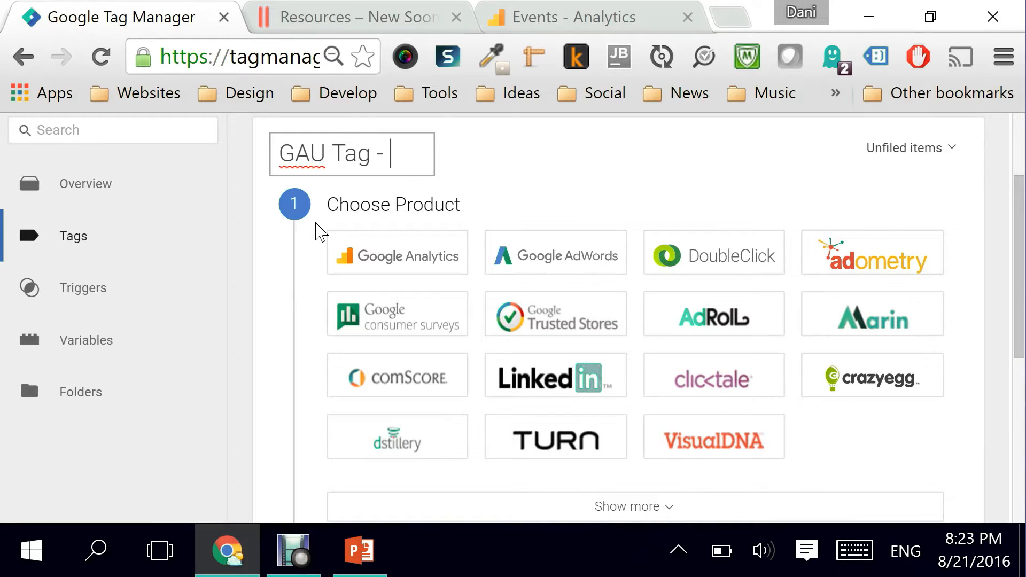
text( Downloads MP3)
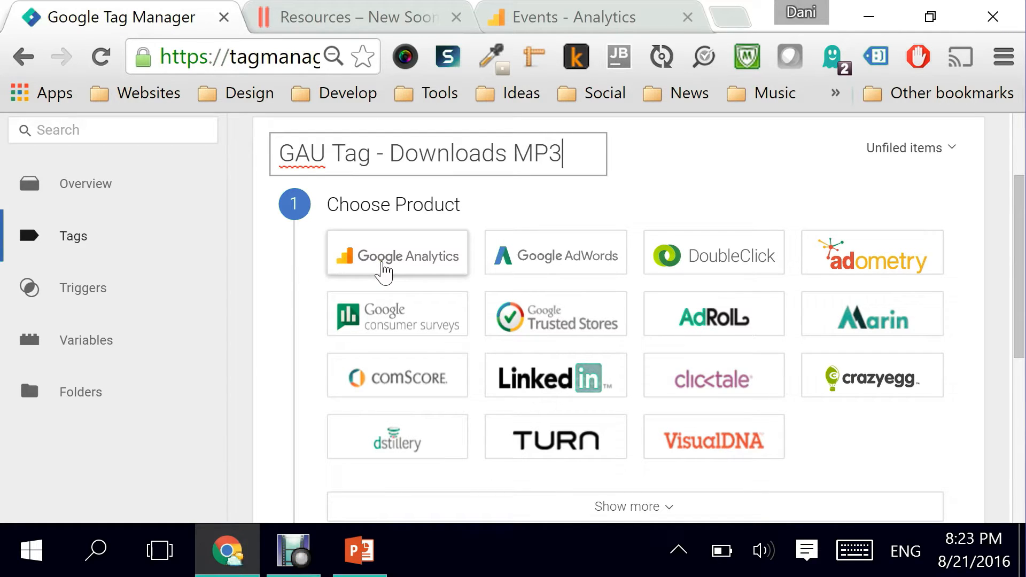
Step: Choose Google Analytics as the product and Universal Analytics as the tag type
click(384, 270)
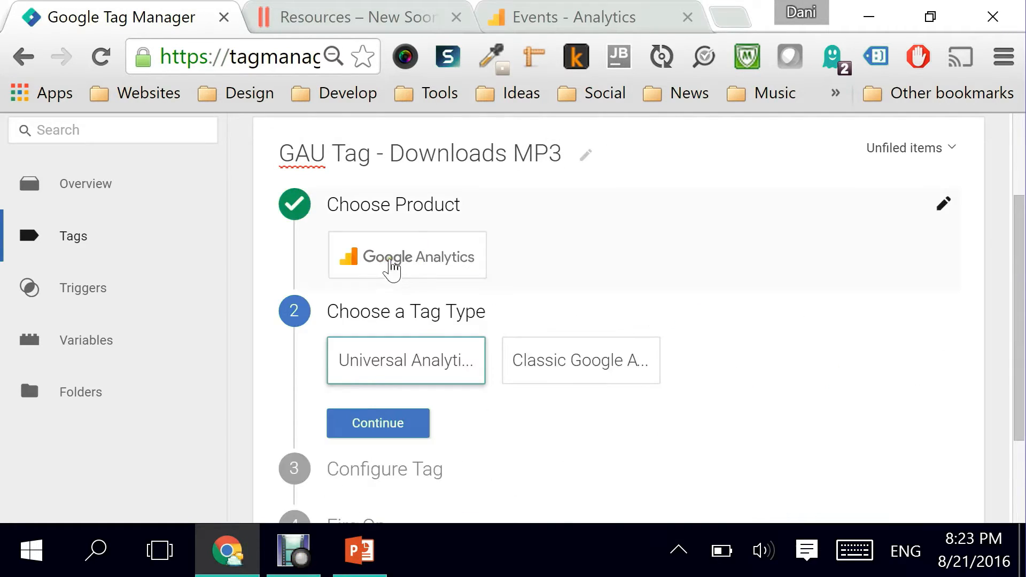
scroll(412, 262, down, 2)
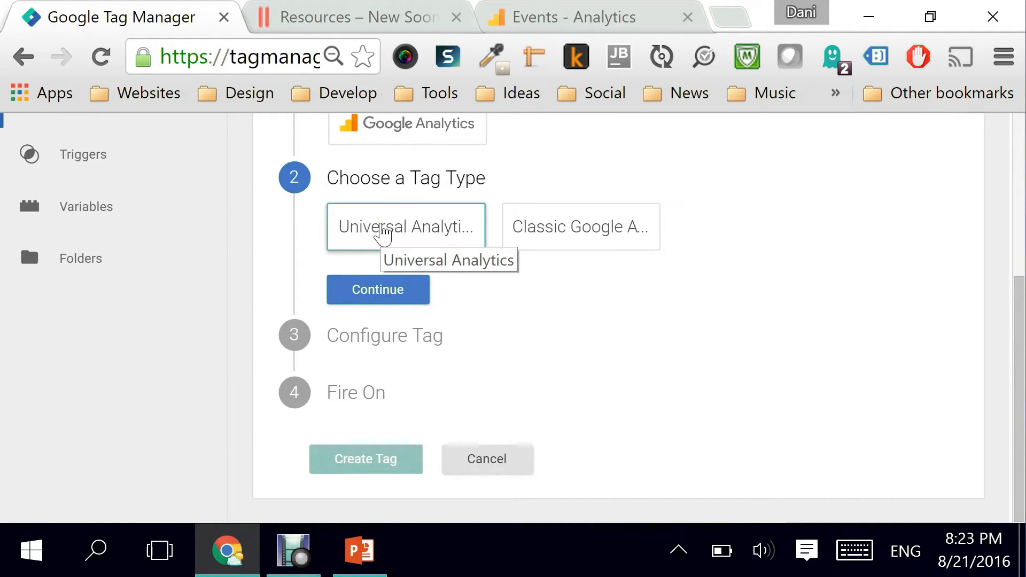
click(382, 233)
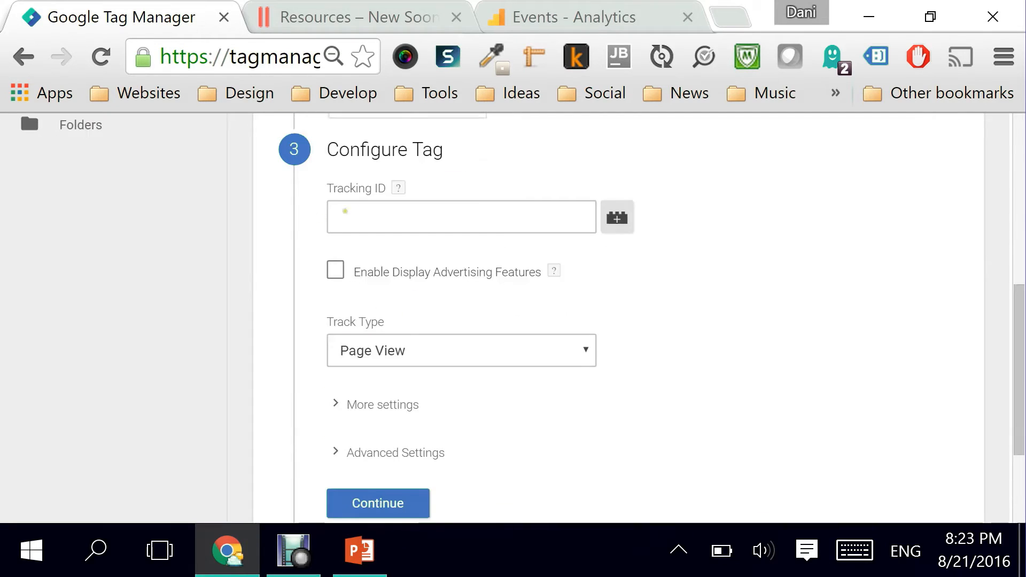
Step: Set the Tracking ID to the {{gaTrackingID}} variable and enable Display Advertising Features
click(369, 219)
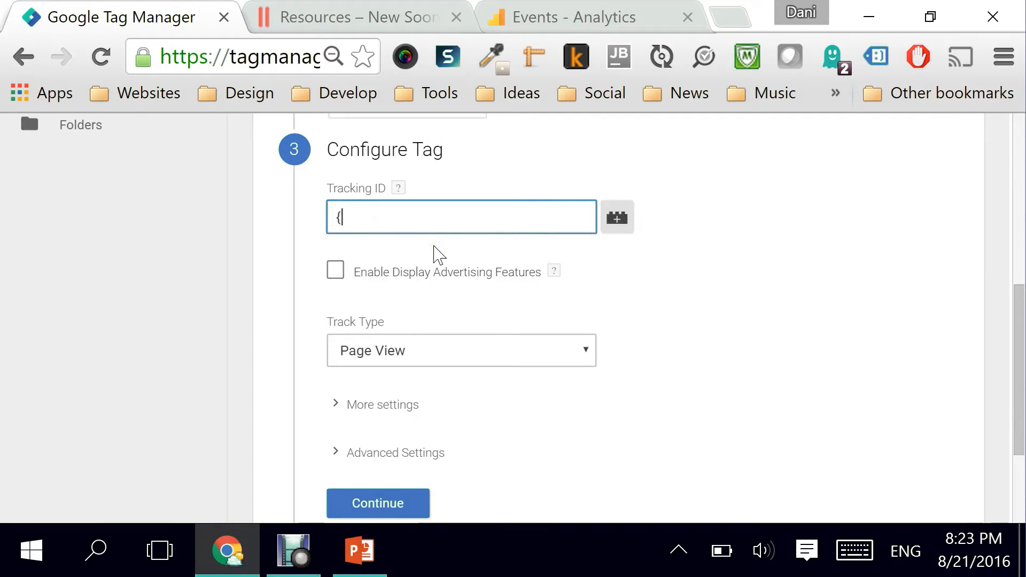
text({{ga)
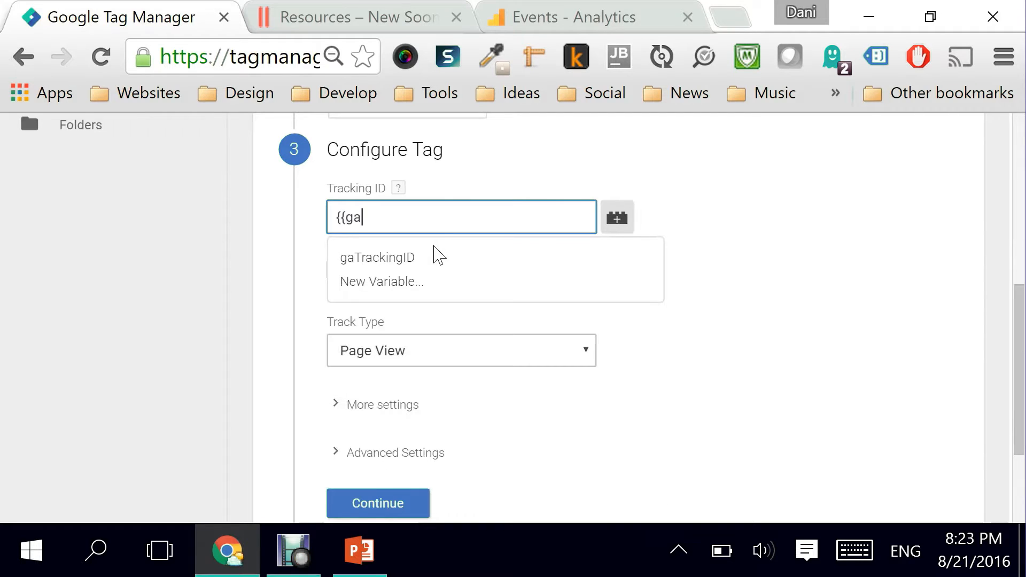
click(398, 260)
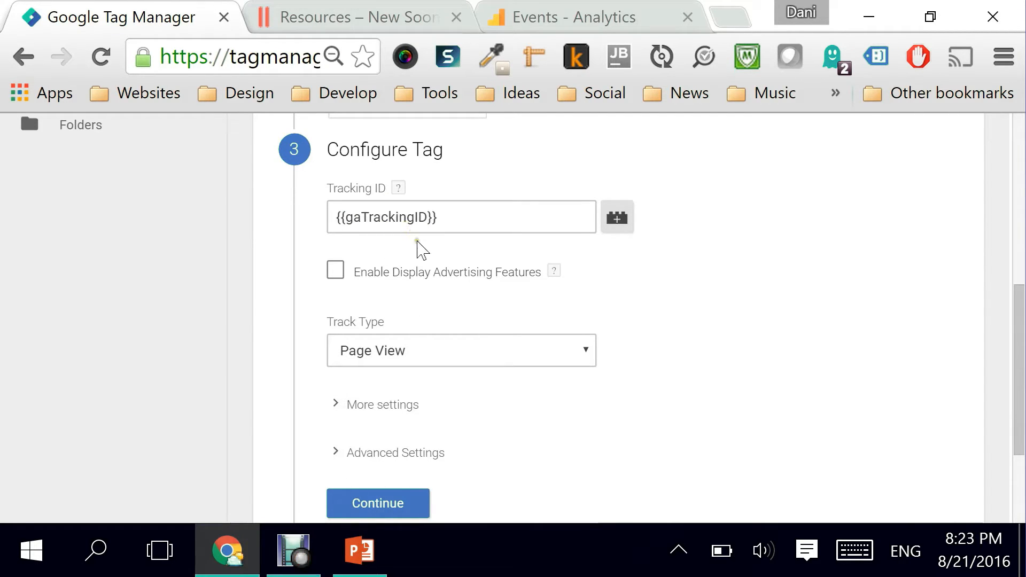
click(336, 271)
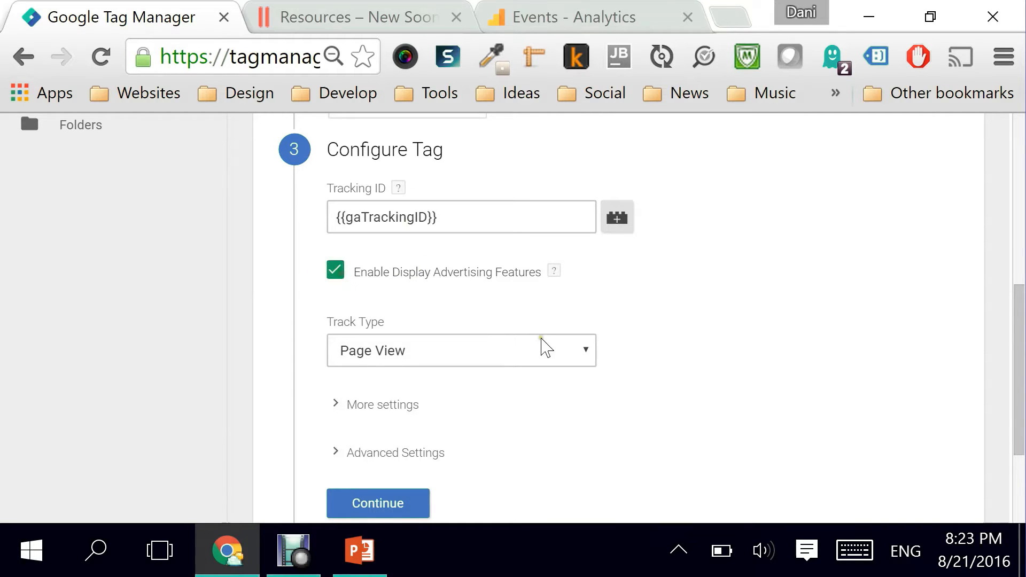
Step: Set the tag's Track Type to Event
scroll(543, 347, down, 3)
click(372, 225)
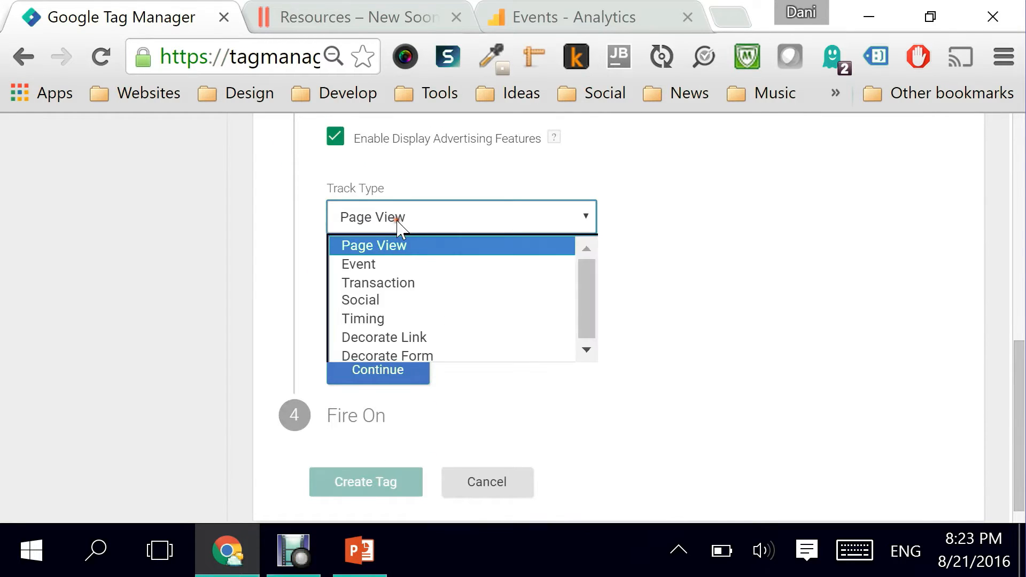
click(389, 265)
Step: Enter the event Category as "Downloads" and the Action as "Mp3 Downloads"
scroll(531, 275, down, 2)
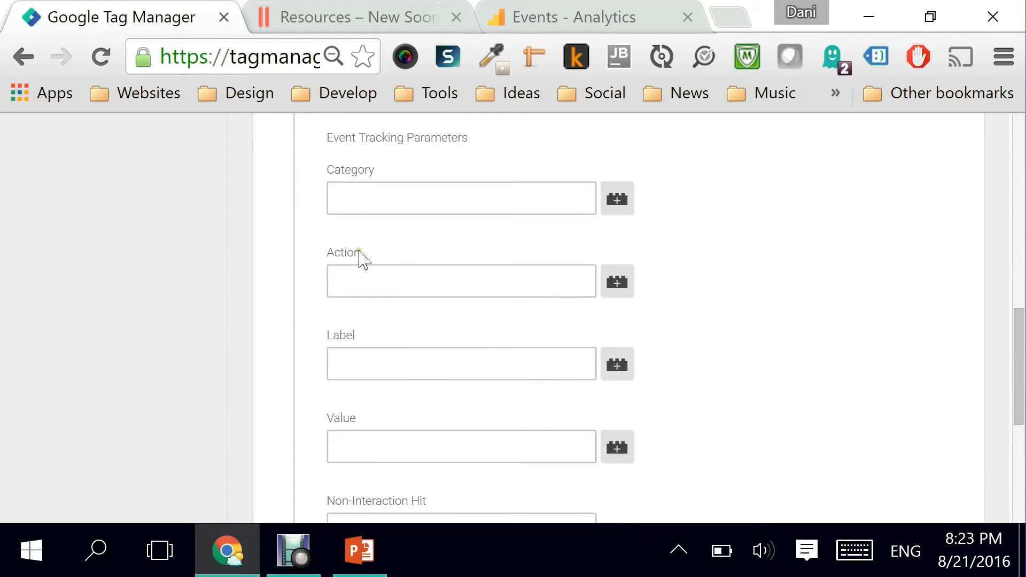
click(371, 197)
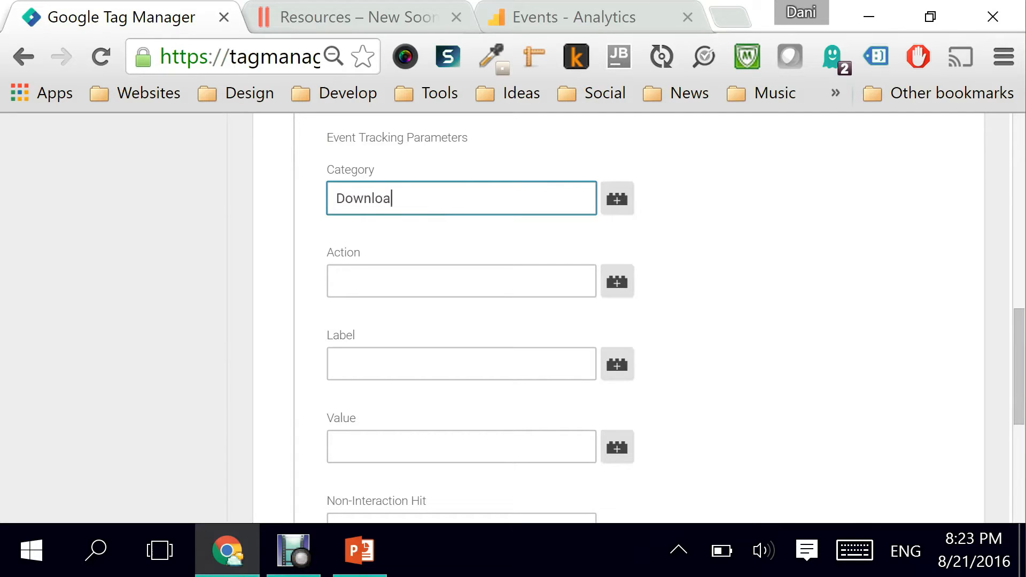
click(409, 281)
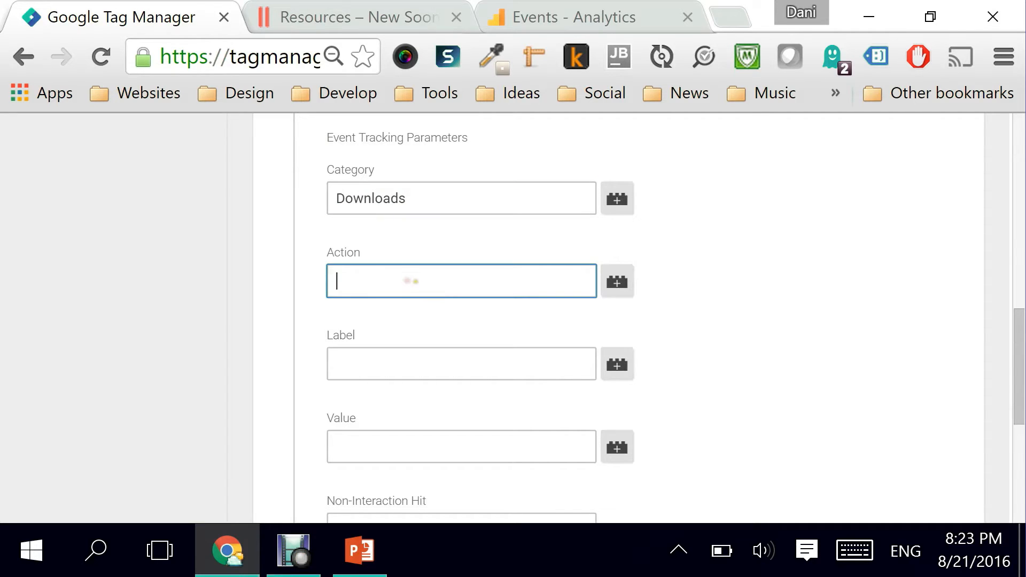
text(Mp3 Downloads)
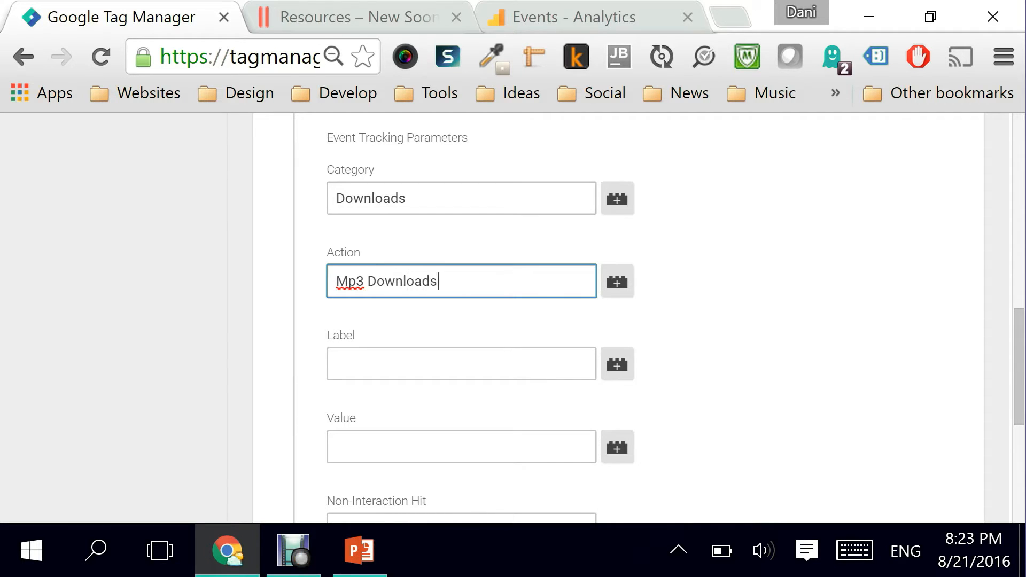
Step: Set the event Label to the {{Click Text}} variable and Non-Interaction Hit to True, then confirm the tag configuration
click(399, 368)
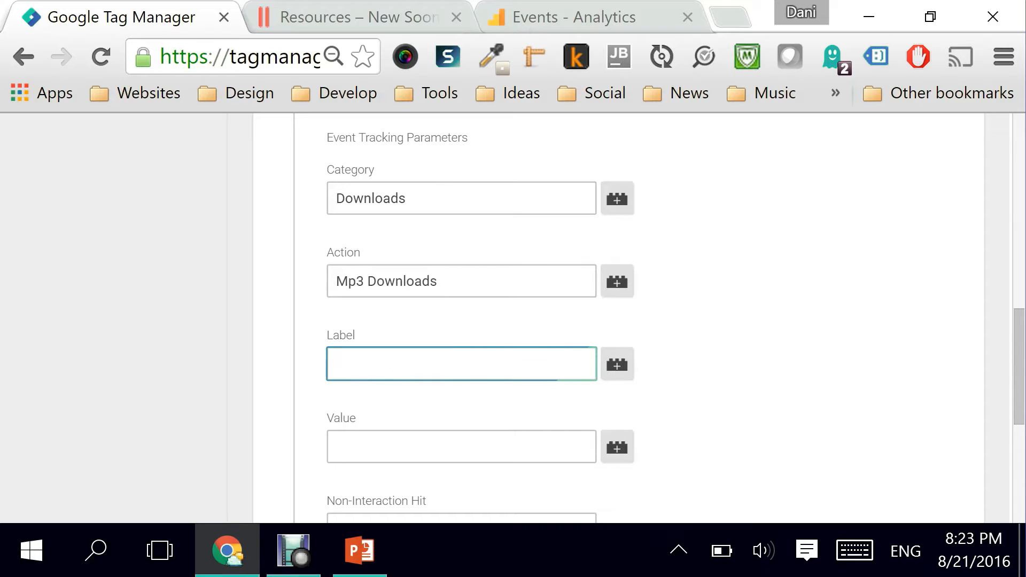
text({{Click)
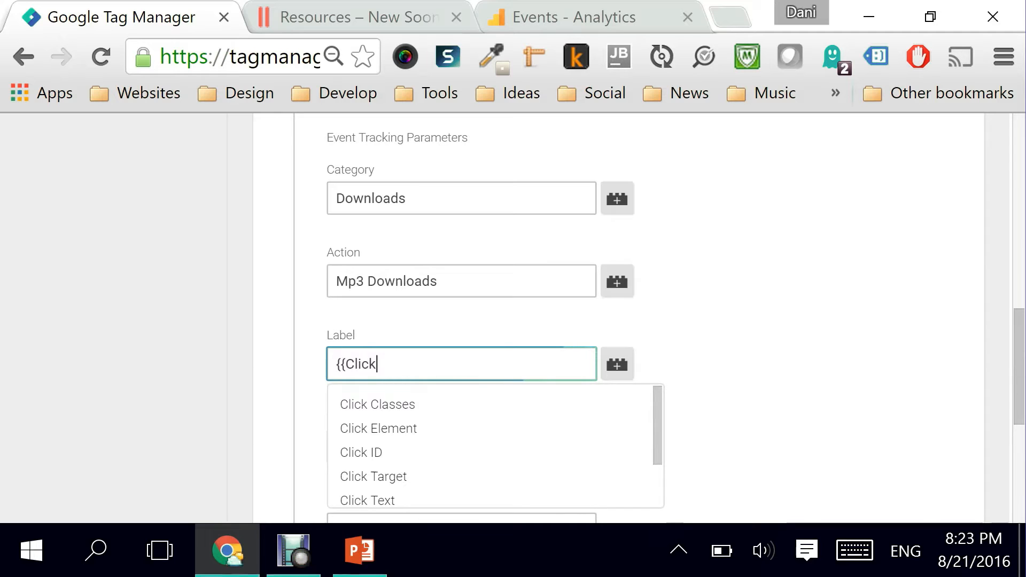
click(394, 500)
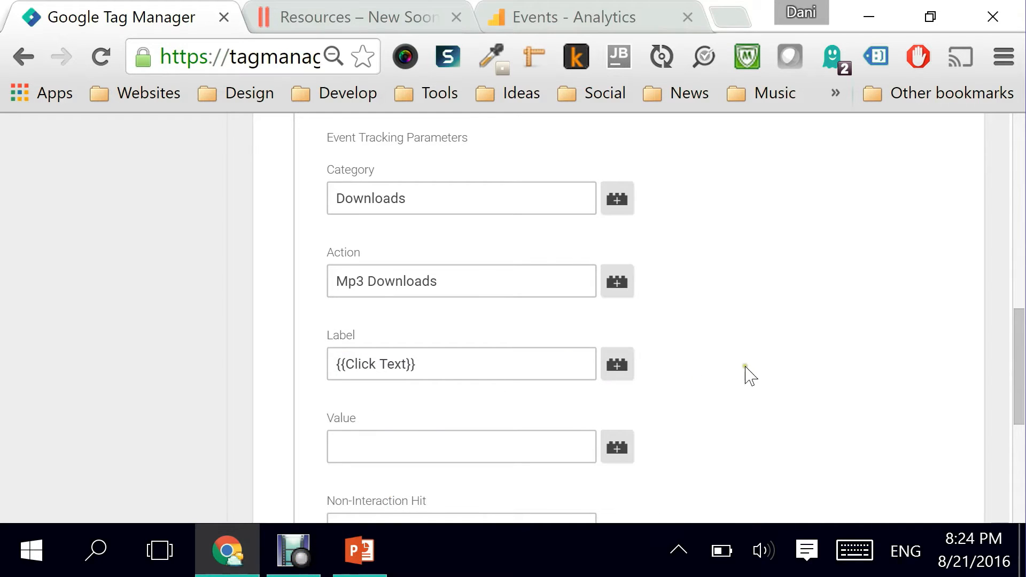
scroll(755, 321, down, 3)
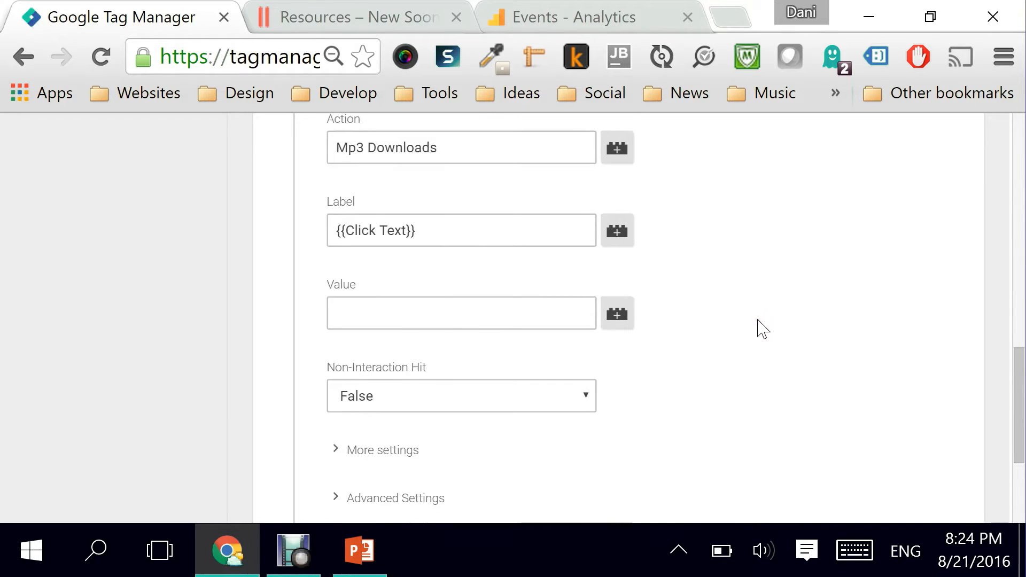
scroll(763, 328, down, 3)
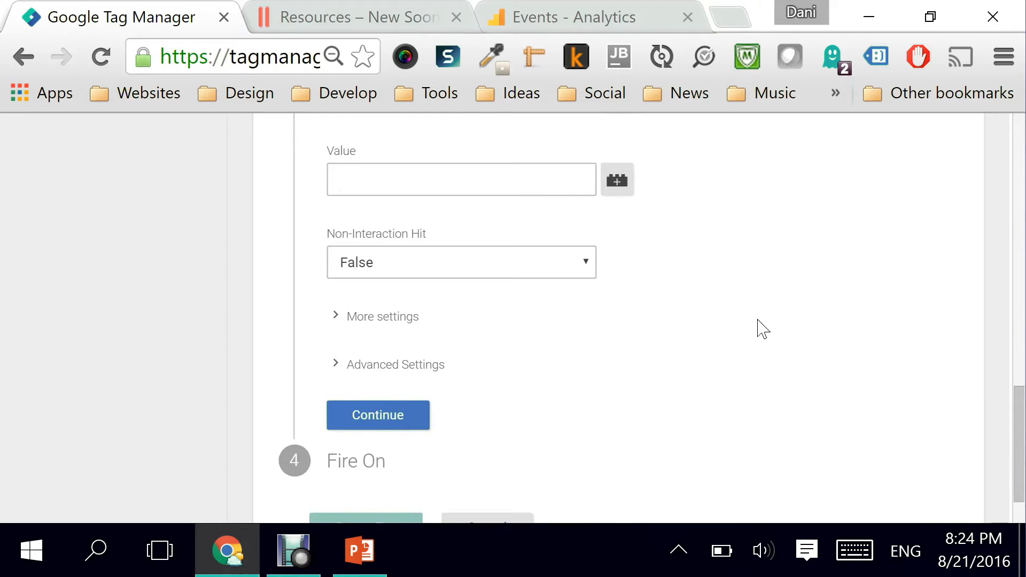
click(370, 263)
click(380, 292)
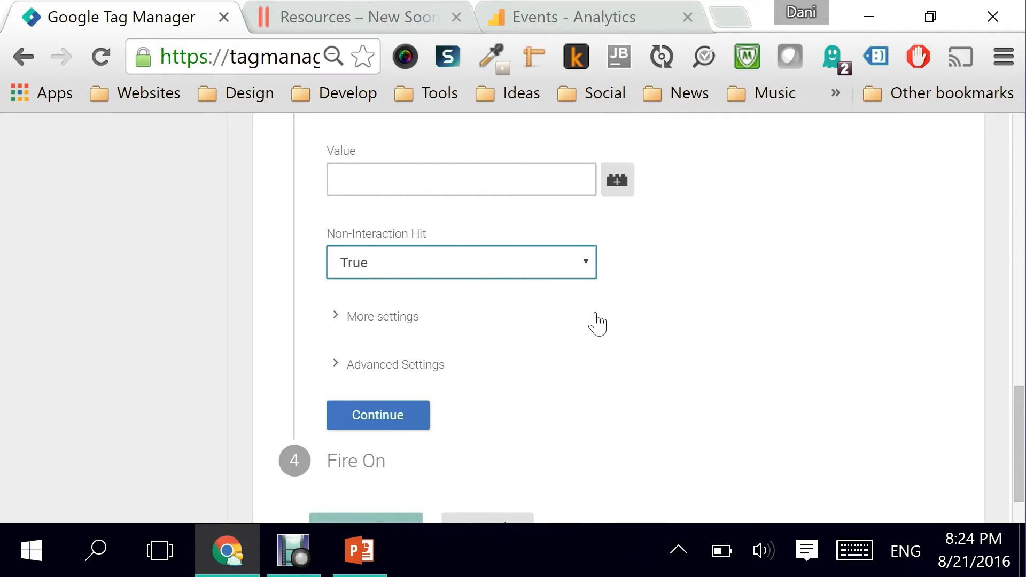
scroll(598, 324, down, 1)
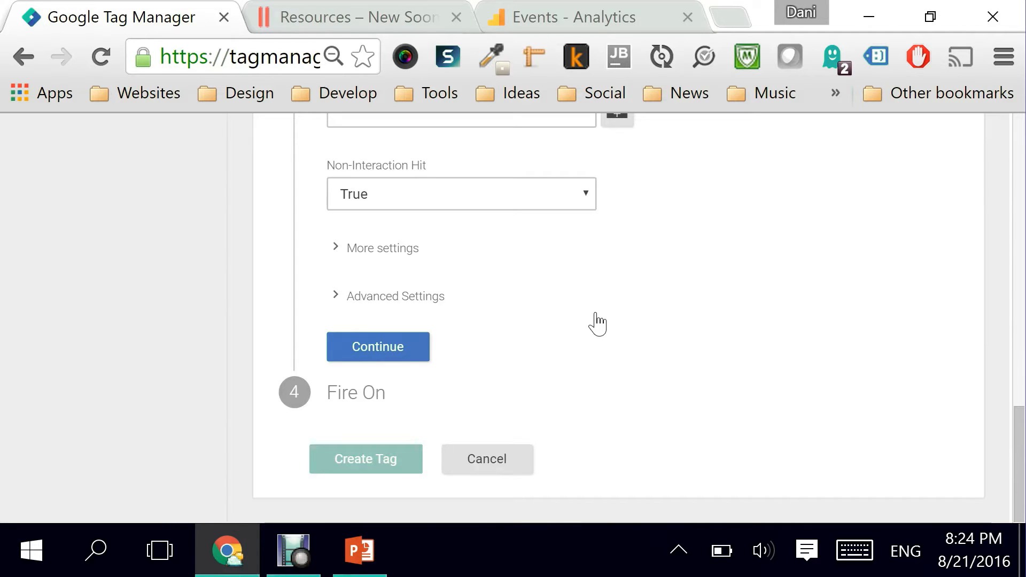
click(393, 349)
Step: Choose Click as the type of trigger the tag fires on
scroll(607, 293, down, 4)
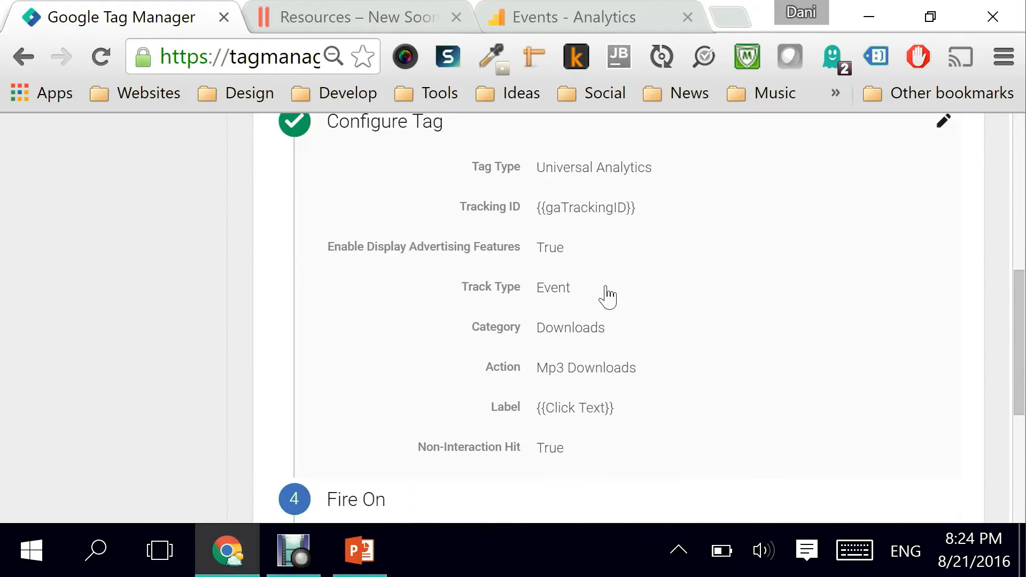
scroll(608, 293, down, 2)
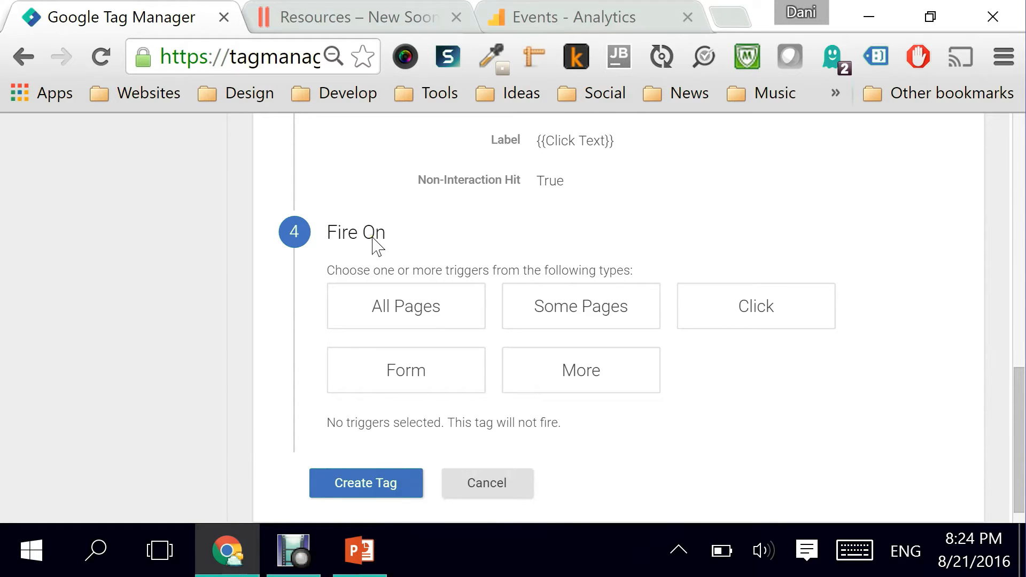
click(749, 318)
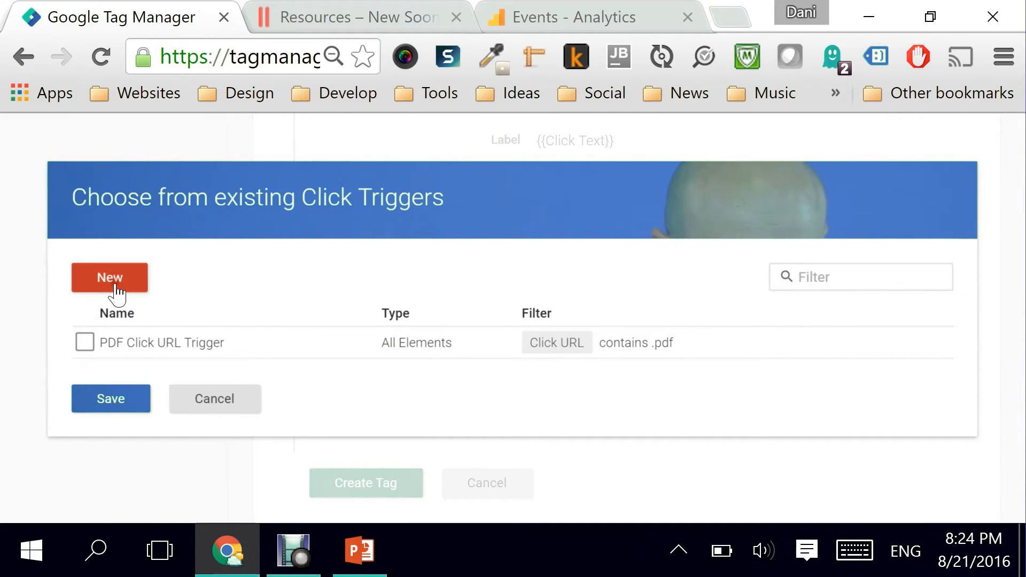
Step: Create a new click trigger named "Mp3 Click URL Trigger"
click(115, 288)
click(155, 283)
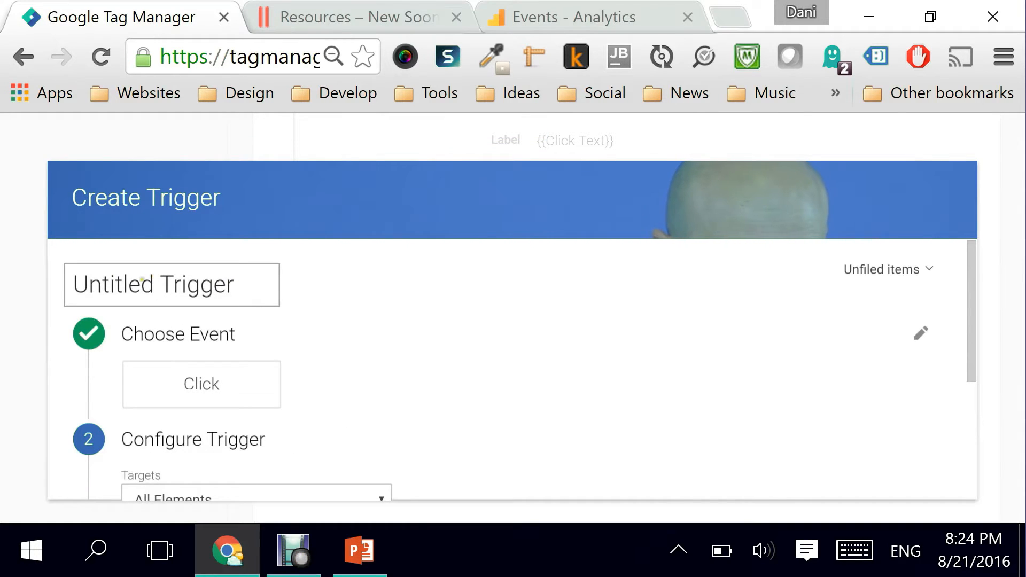
drag(152, 282, 50, 286)
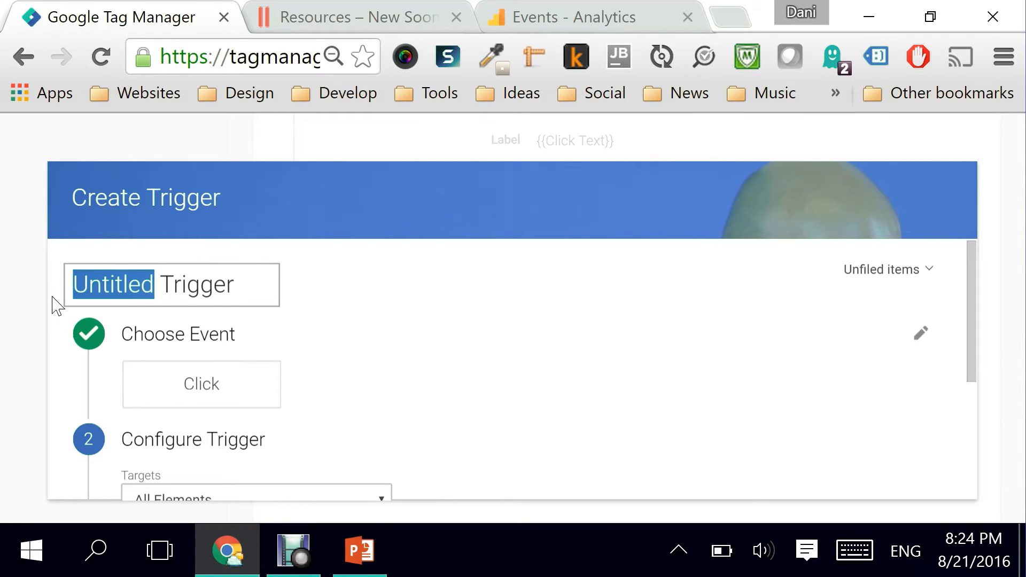
text(Mp3)
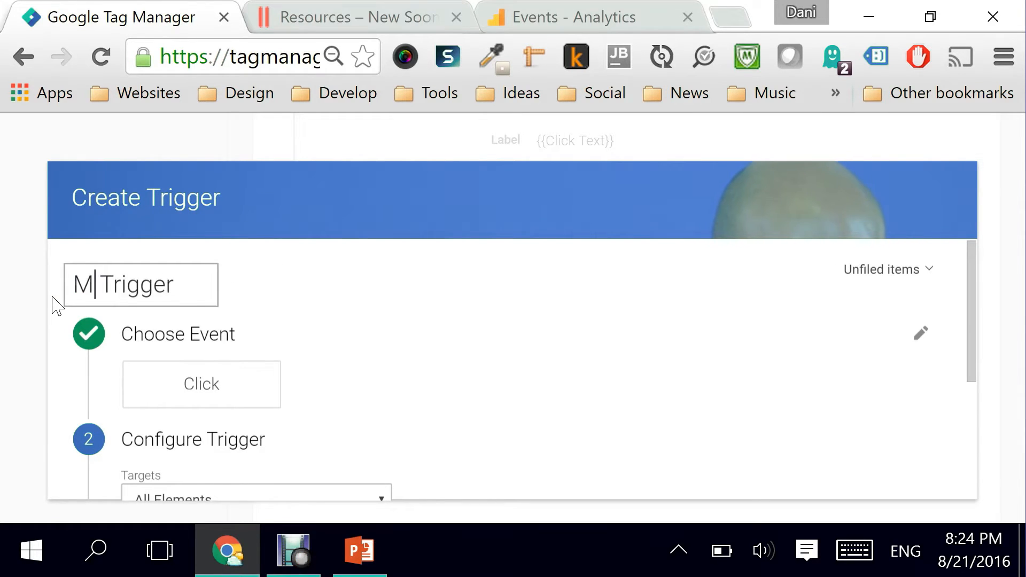
text( Click URL)
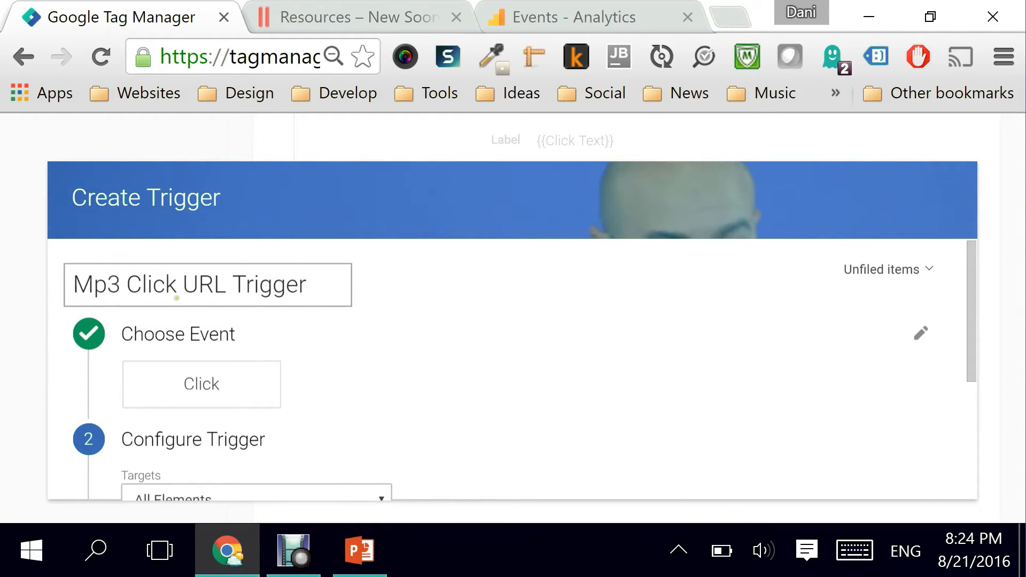
Step: Keep Click as the trigger event and set its Targets to All Elements
click(201, 396)
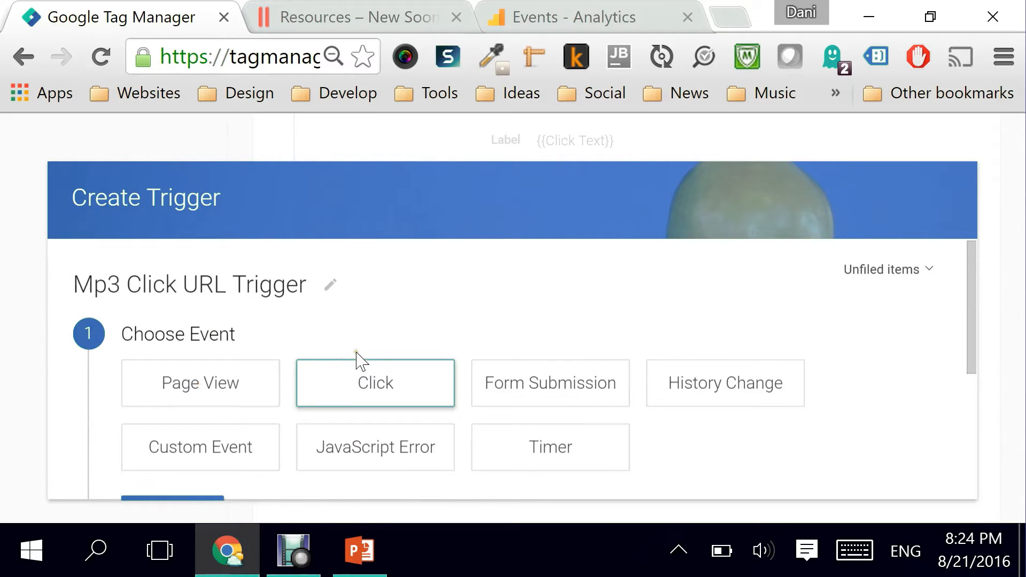
scroll(355, 359, down, 3)
click(152, 376)
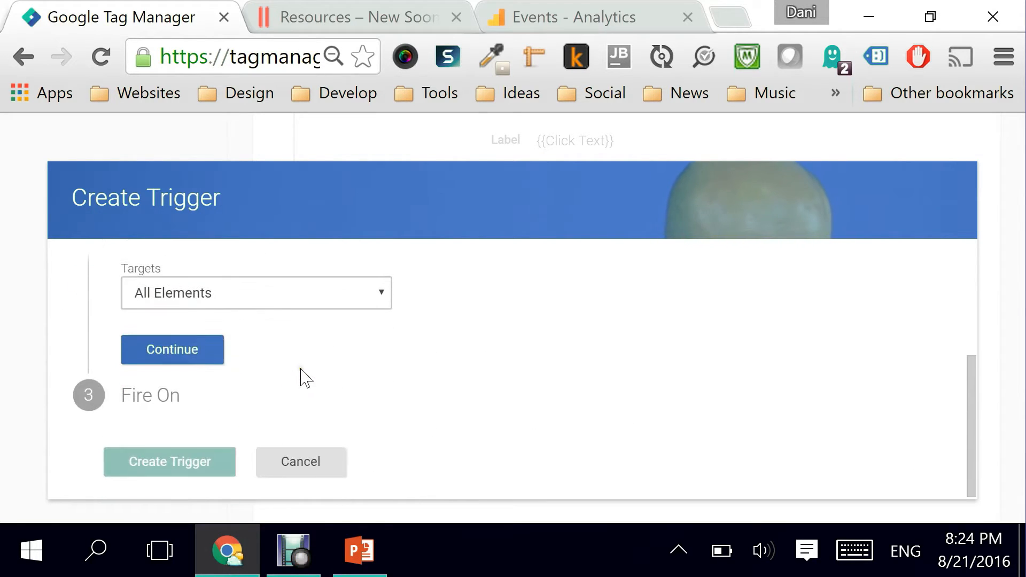
click(231, 305)
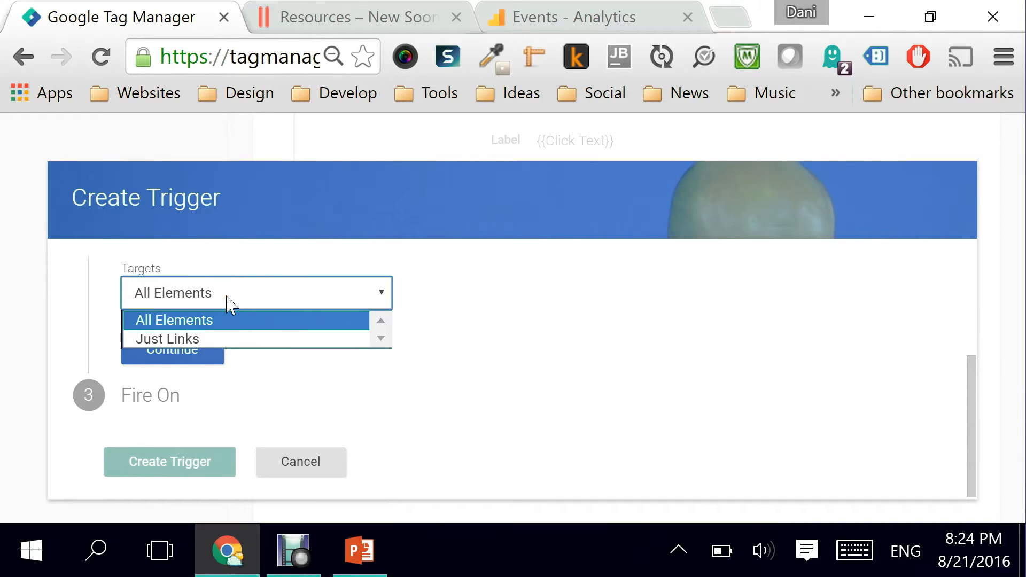
click(228, 299)
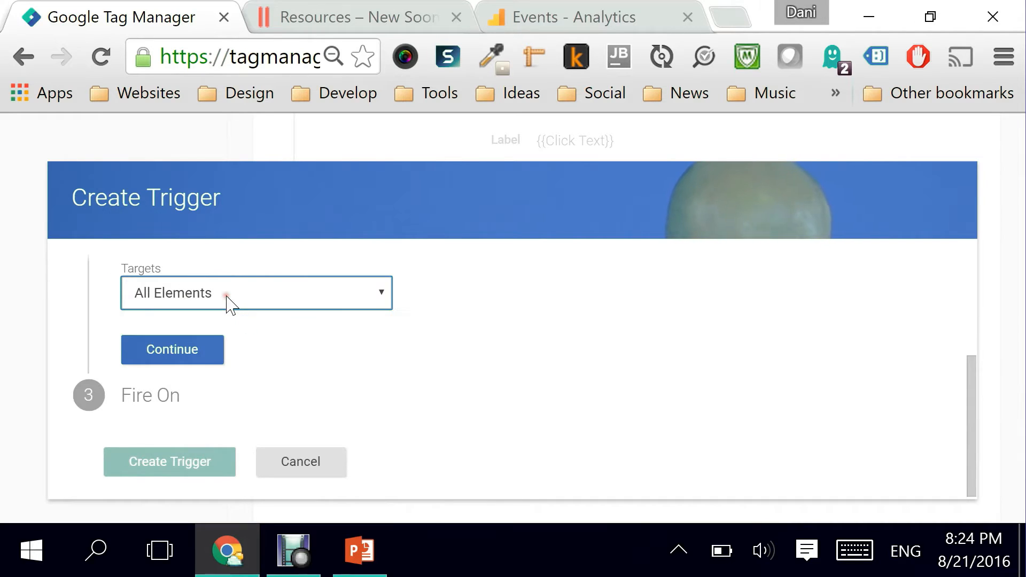
Step: Continue past the trigger targets and choose to fire the trigger on Some Clicks
click(174, 368)
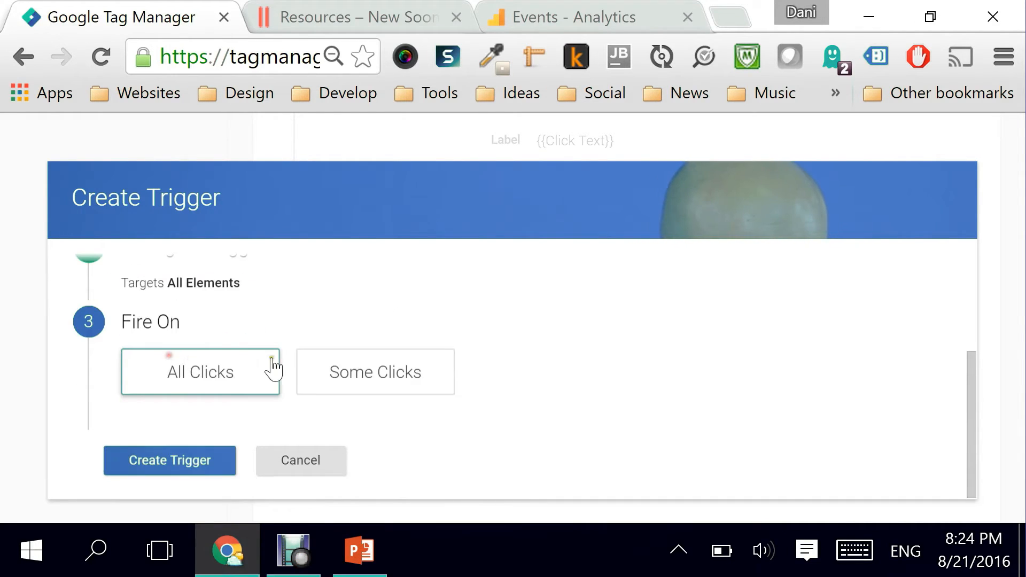
click(361, 376)
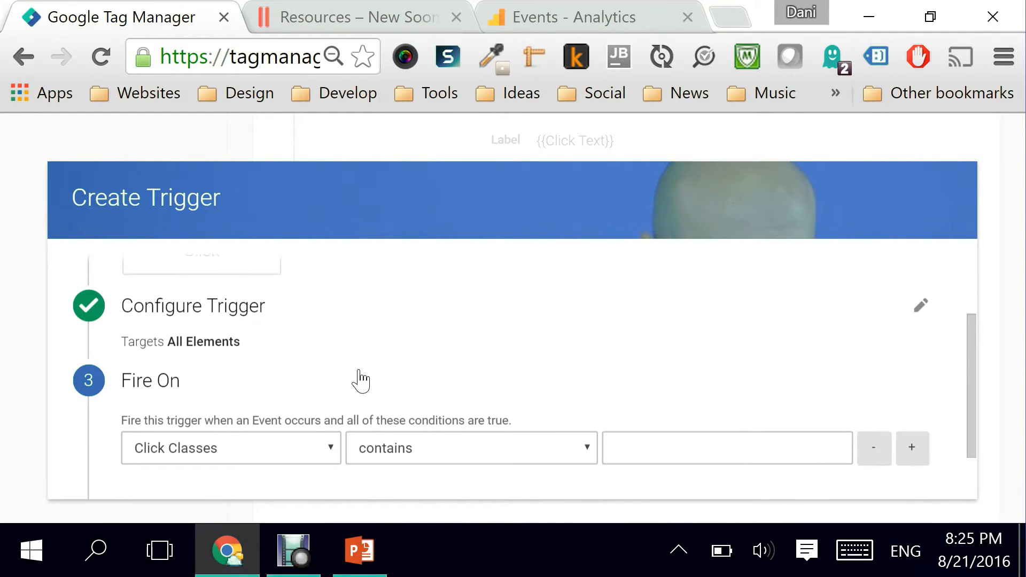
scroll(348, 388, down, 1)
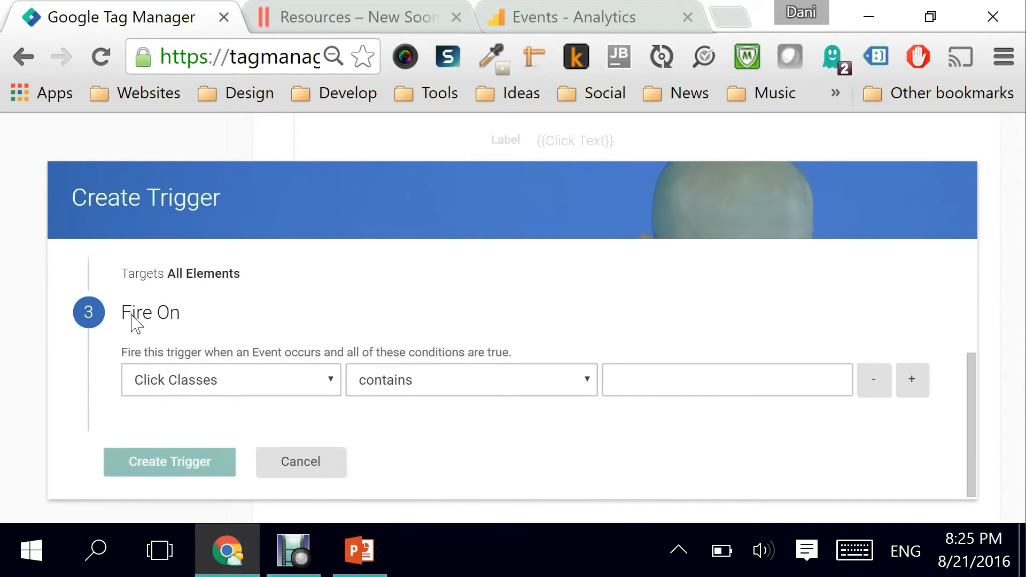
Step: Set the firing condition to Click URL contains .mp3 and create the trigger
click(285, 385)
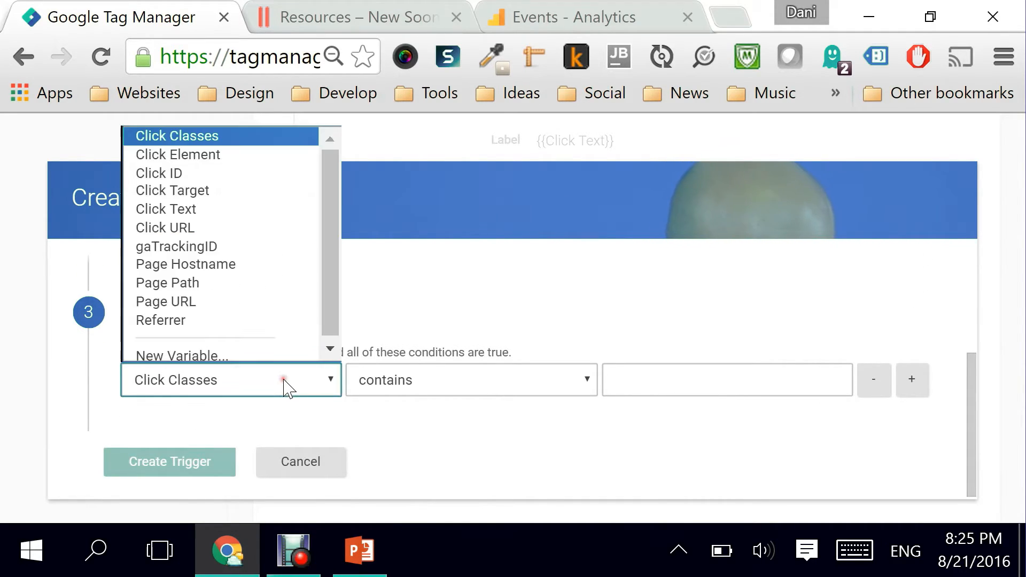
click(207, 222)
scroll(395, 388, down, 2)
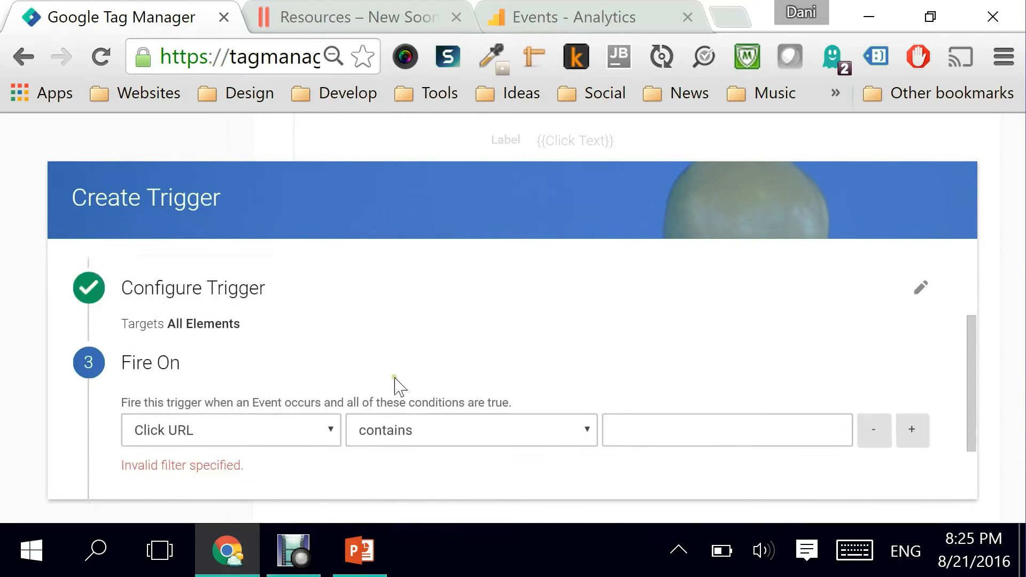
scroll(396, 387, down, 2)
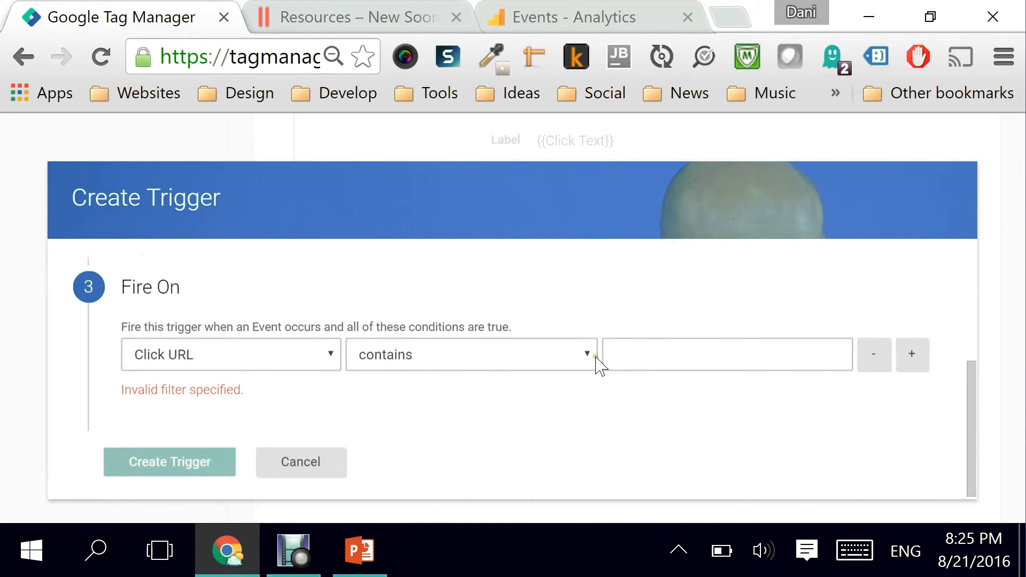
click(648, 367)
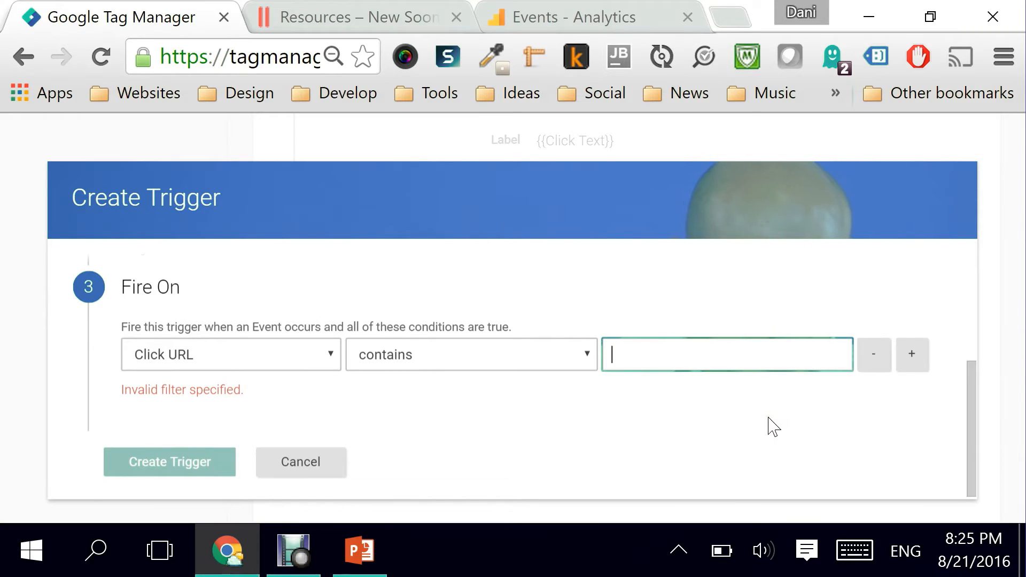
scroll(775, 426, up, 8)
scroll(706, 470, down, 4)
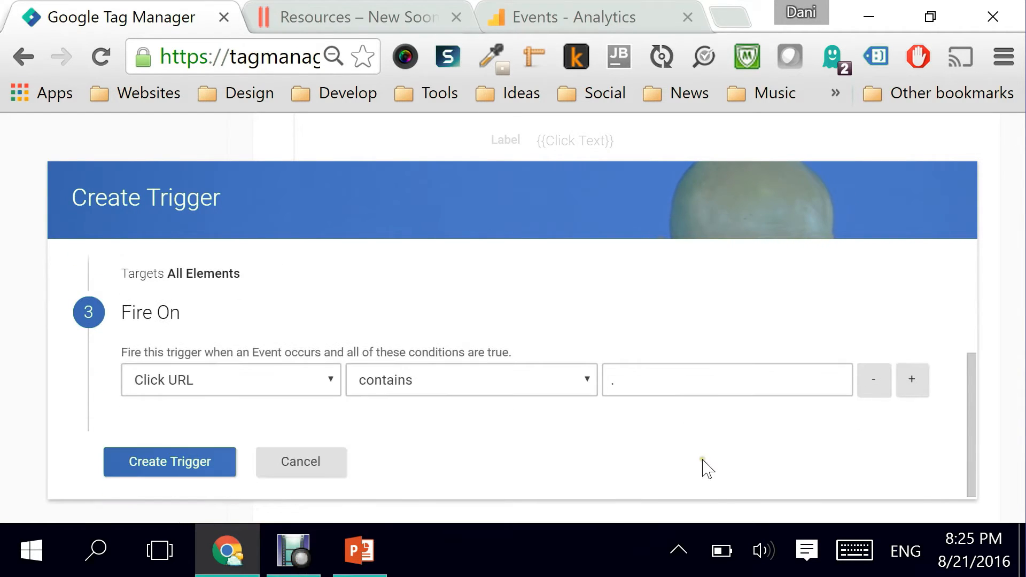
click(643, 392)
text(mp)
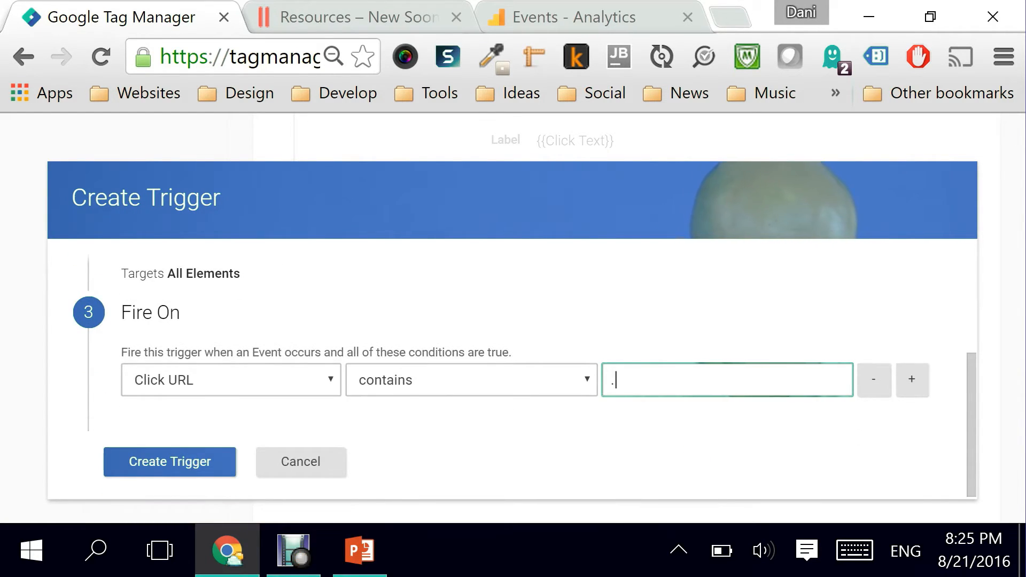
text(3)
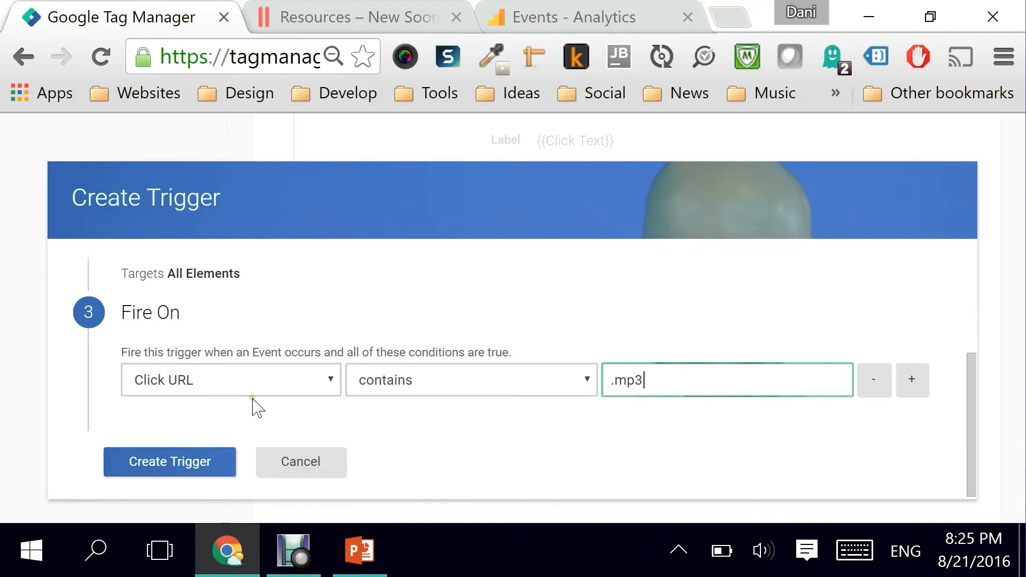
click(174, 469)
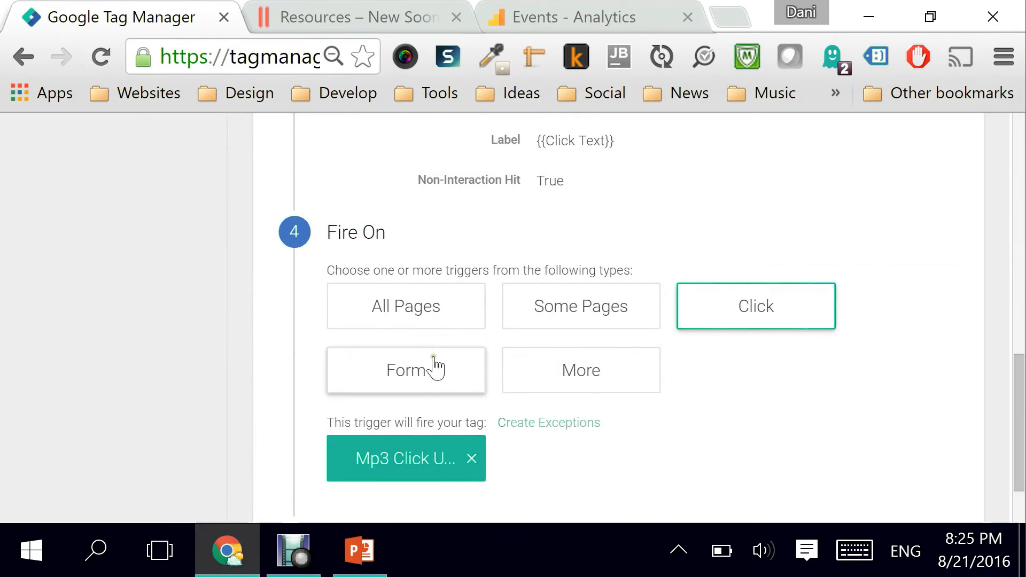
Step: Save the MP3 download tag and start Preview and Debug mode for the container
drag(1016, 423, 1019, 449)
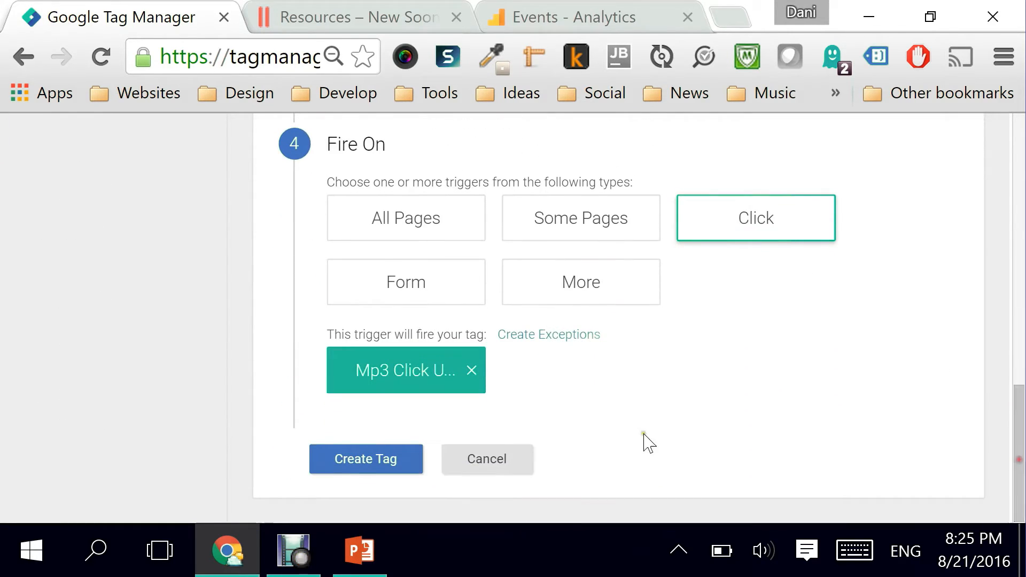
click(317, 471)
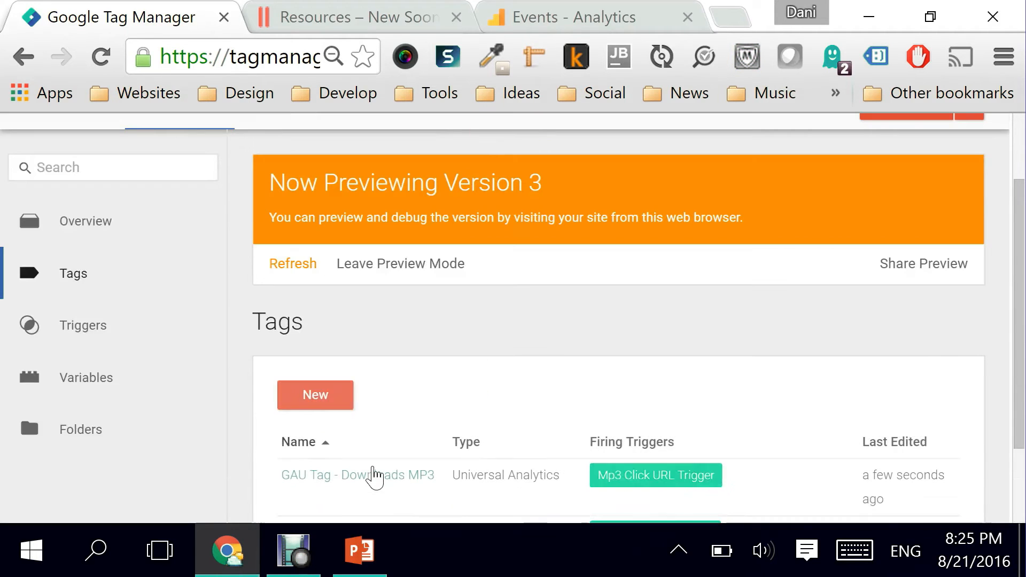
scroll(524, 332, down, 2)
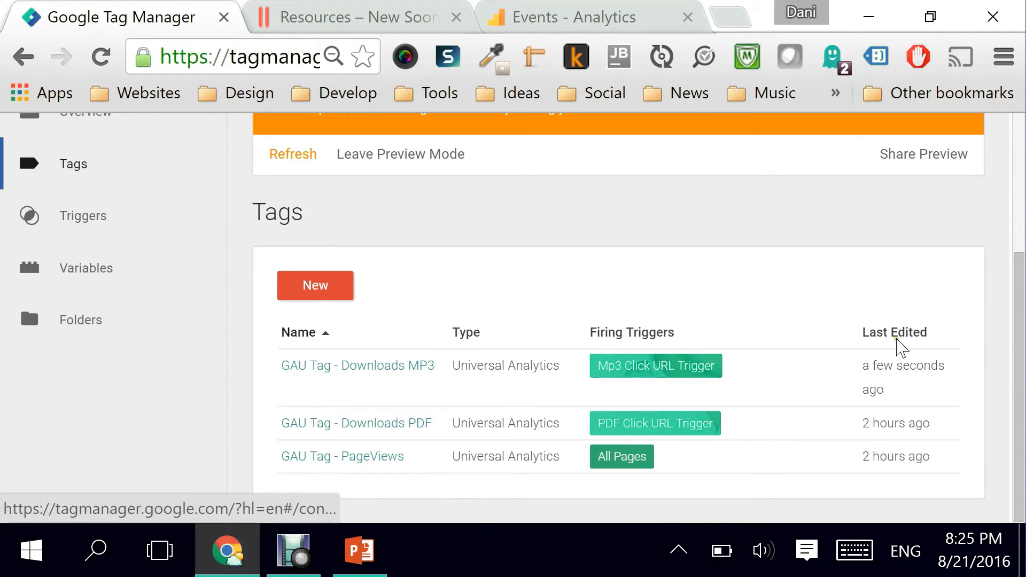
drag(1018, 354, 1013, 251)
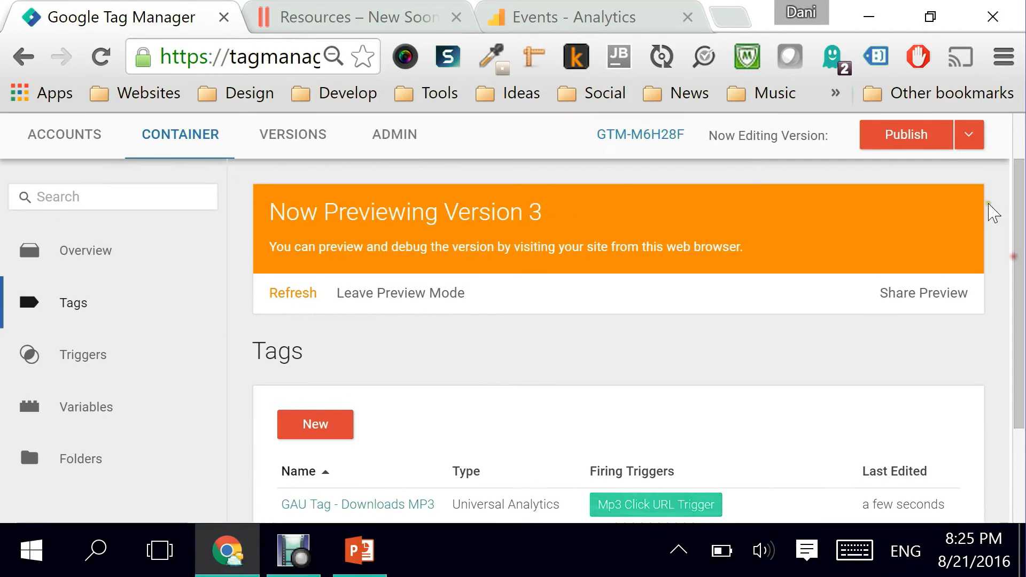
click(971, 137)
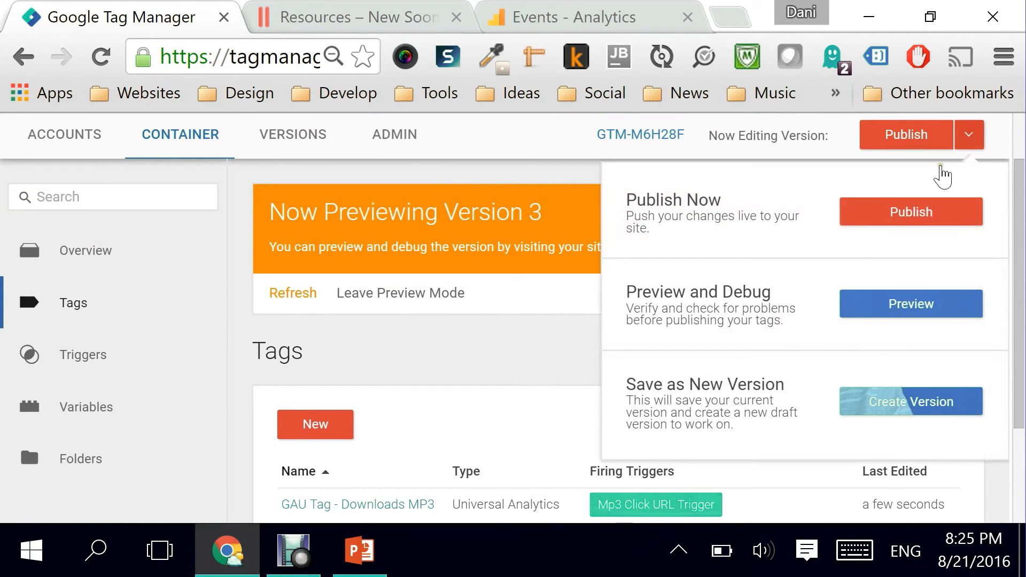
click(869, 309)
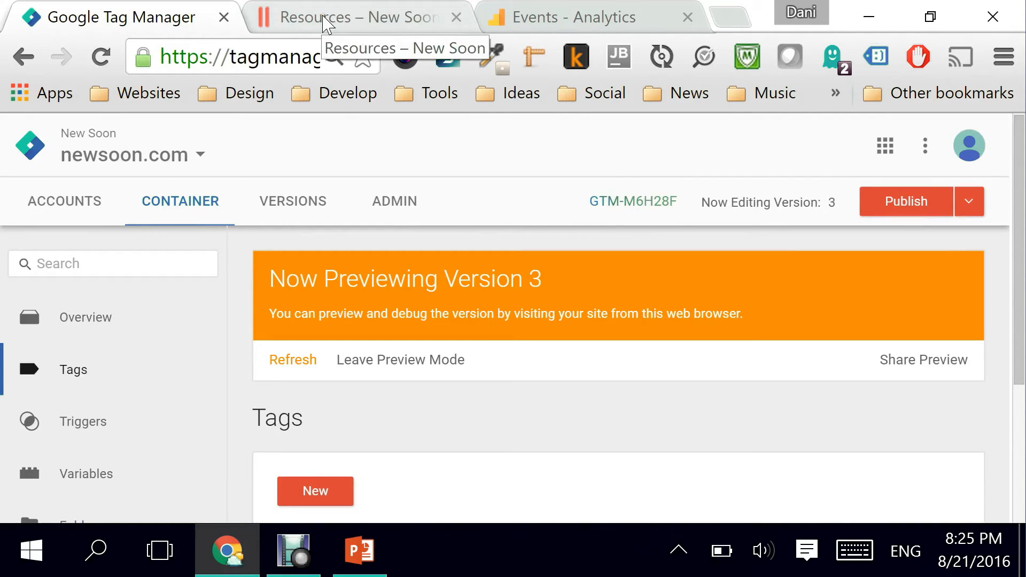
Step: Switch to the website's Resources page, reload it, and open the Song 1 MP3 link
click(531, 17)
click(338, 19)
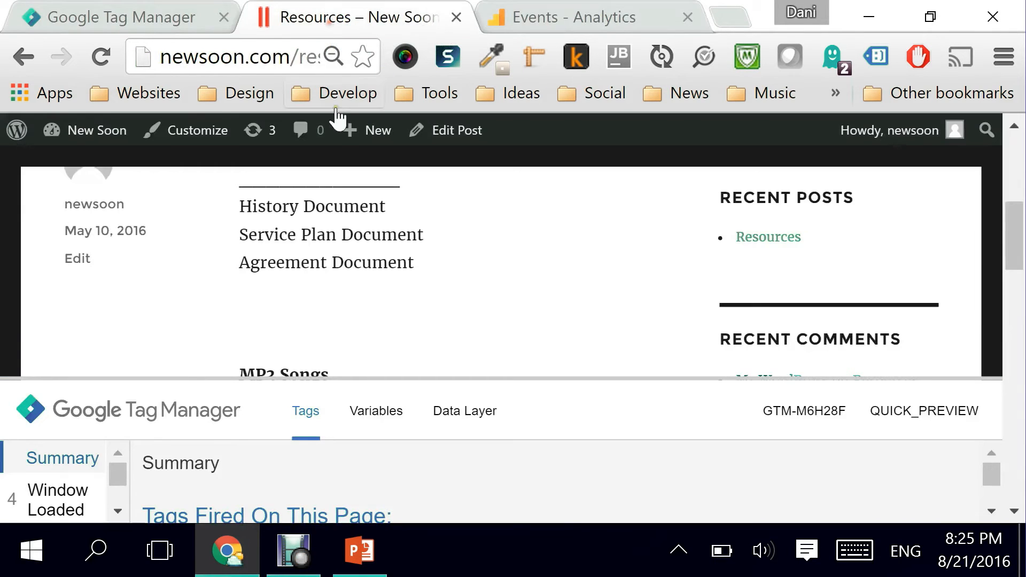
click(90, 59)
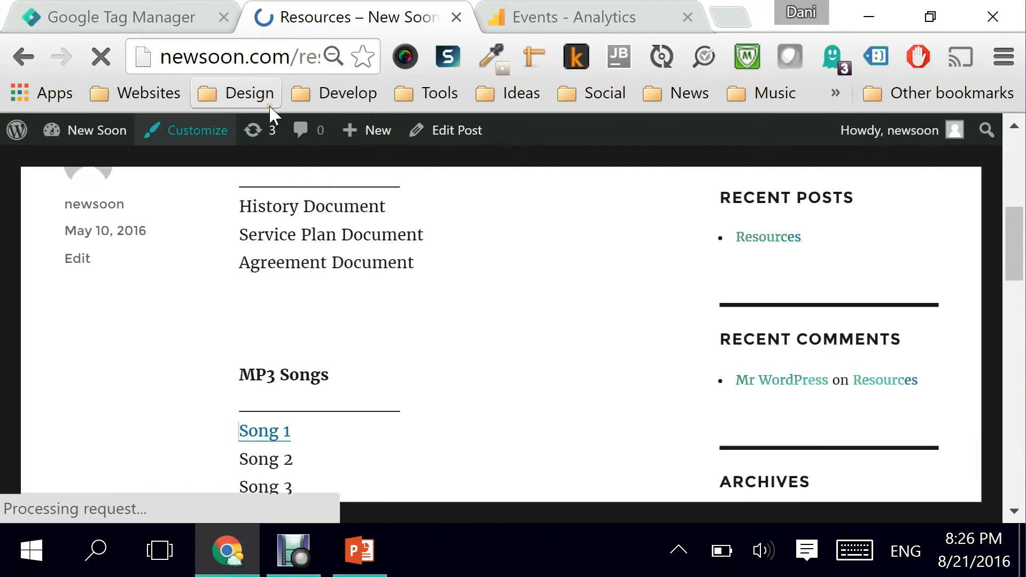
drag(1016, 238, 1010, 268)
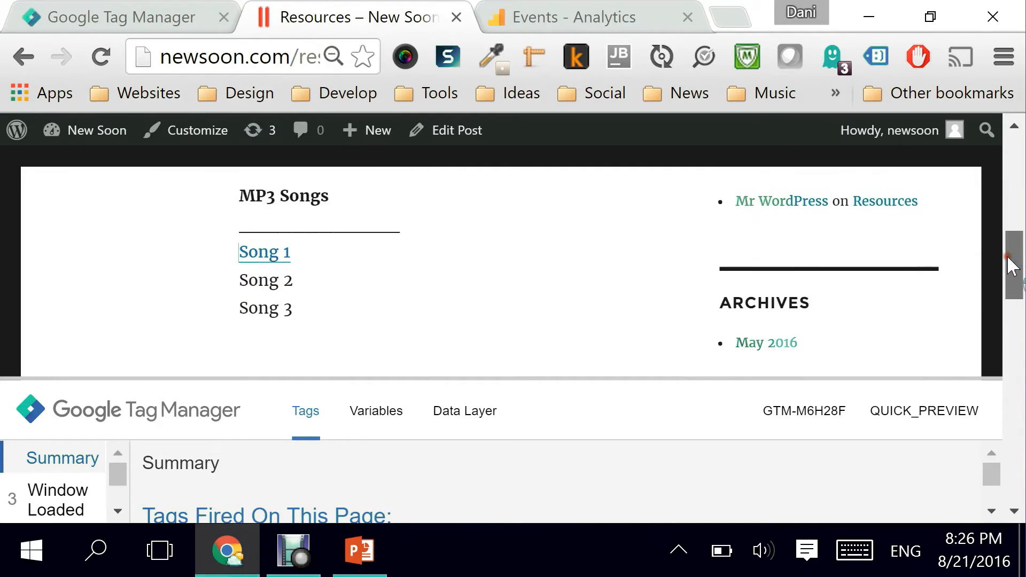
click(271, 262)
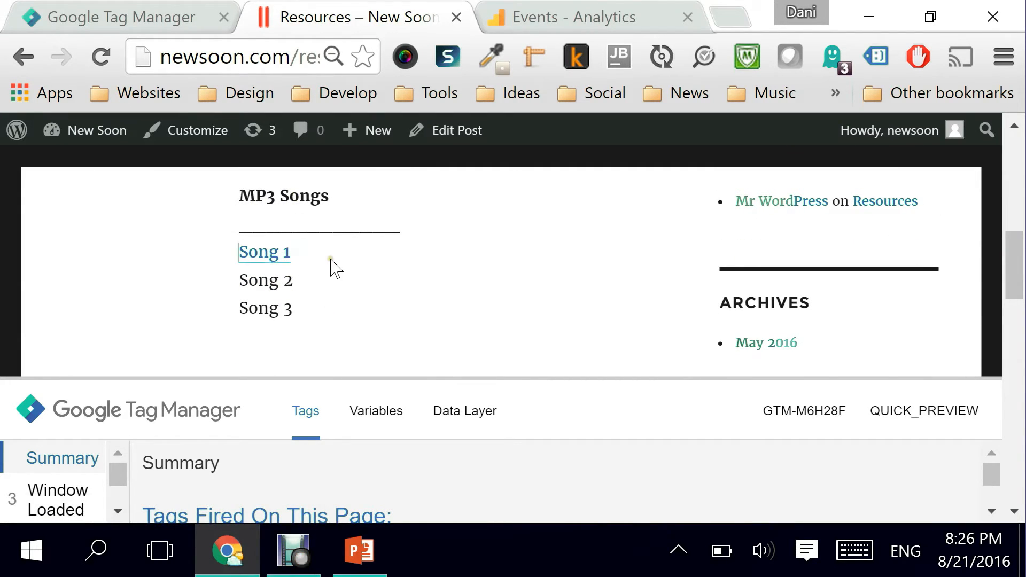
drag(311, 376, 311, 353)
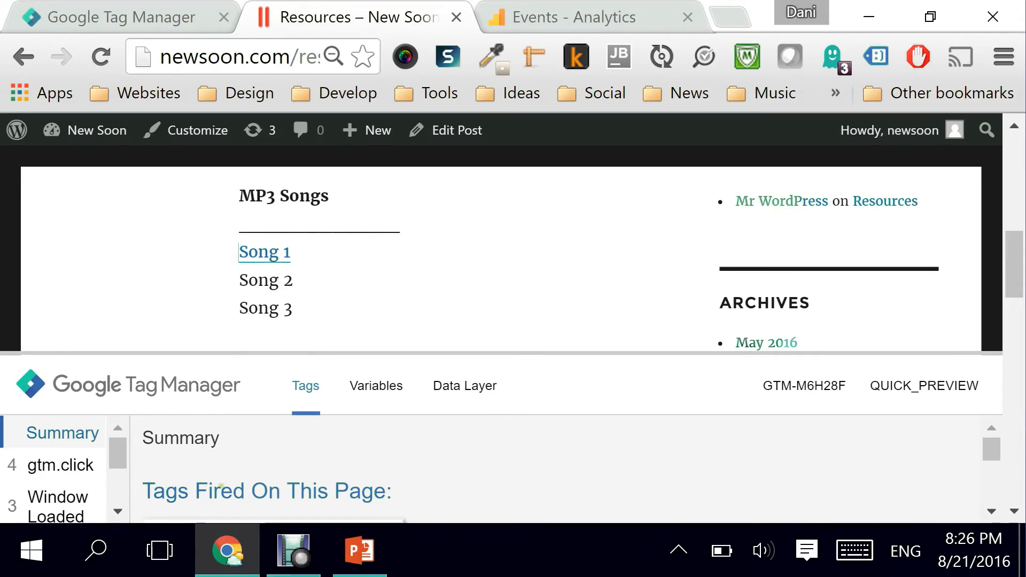
click(272, 261)
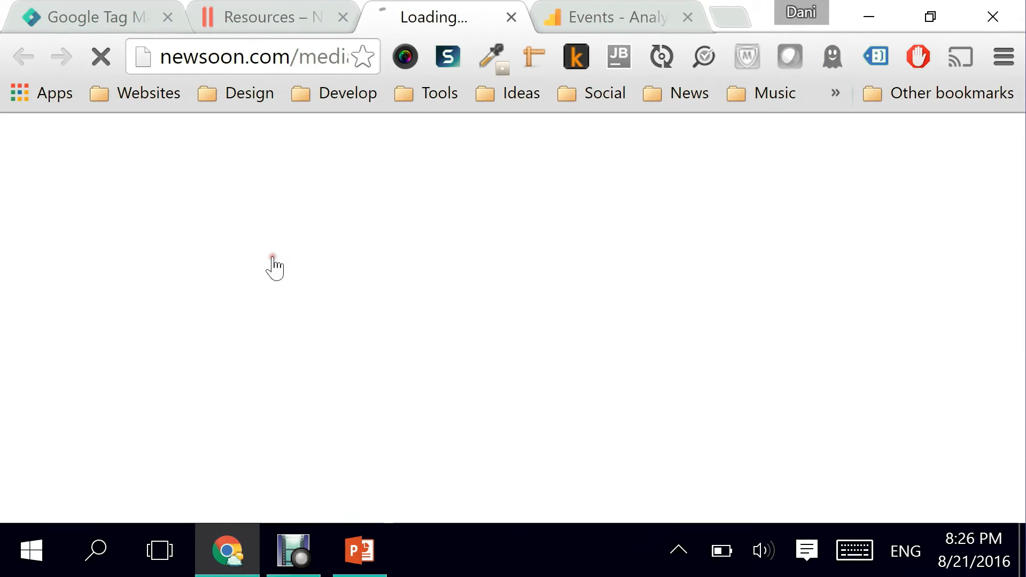
Step: Check the preview debug panel on the Resources page for the tags fired by the click
click(273, 24)
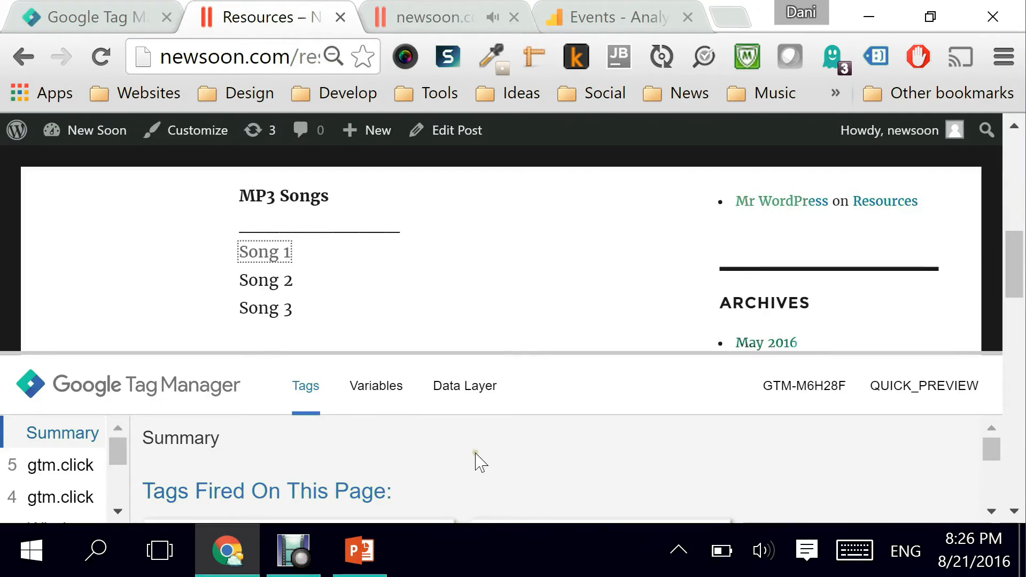
scroll(992, 454, down, 2)
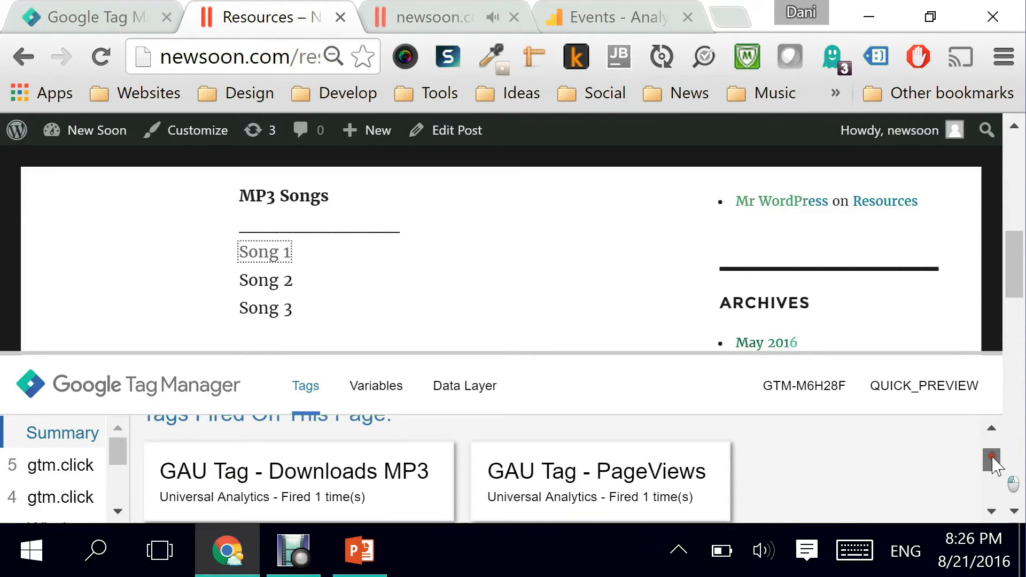
click(435, 21)
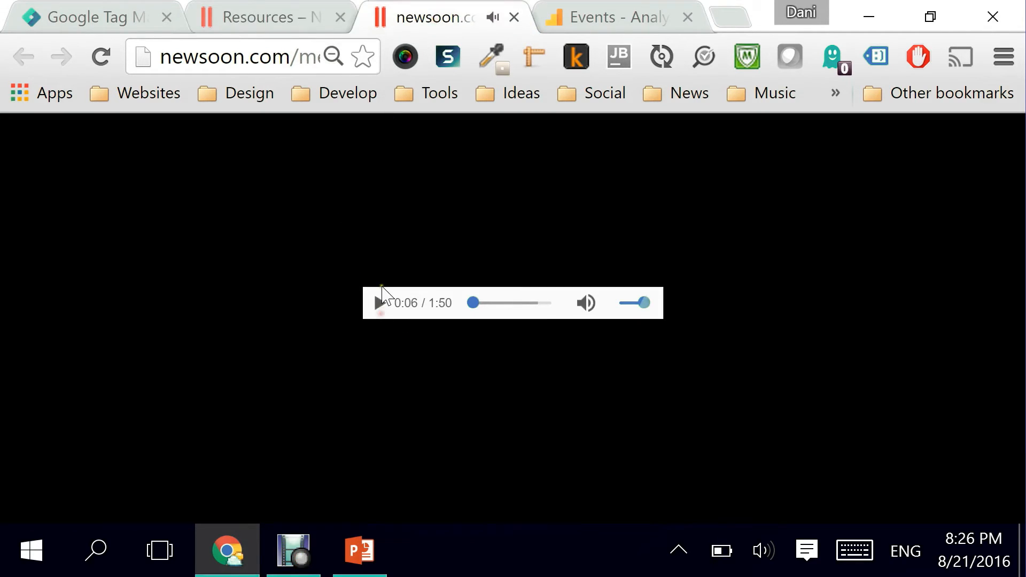
click(286, 16)
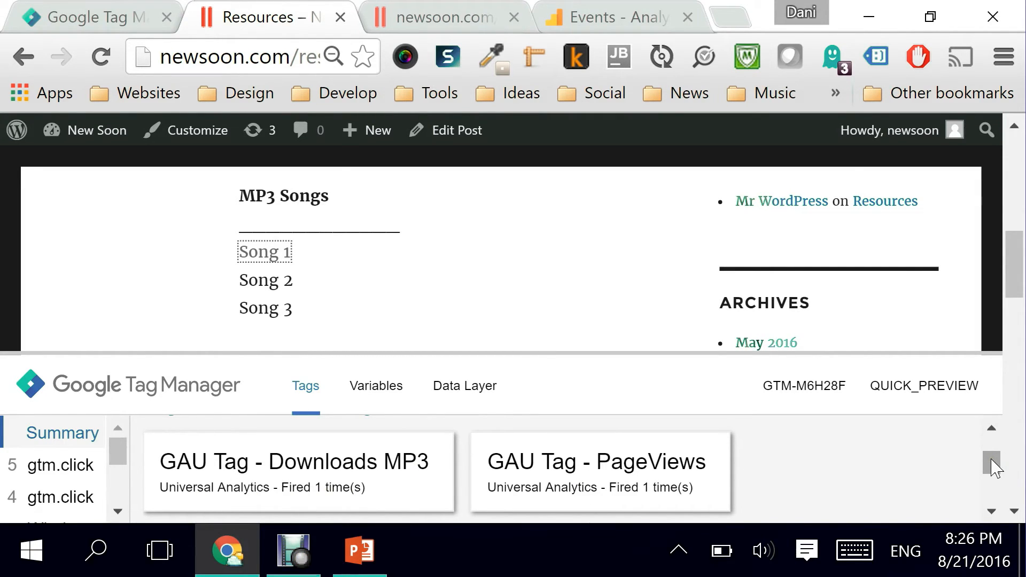
Step: Examine the Analytics Real-Time Events report for the Mp3 Downloads event and its label
click(590, 24)
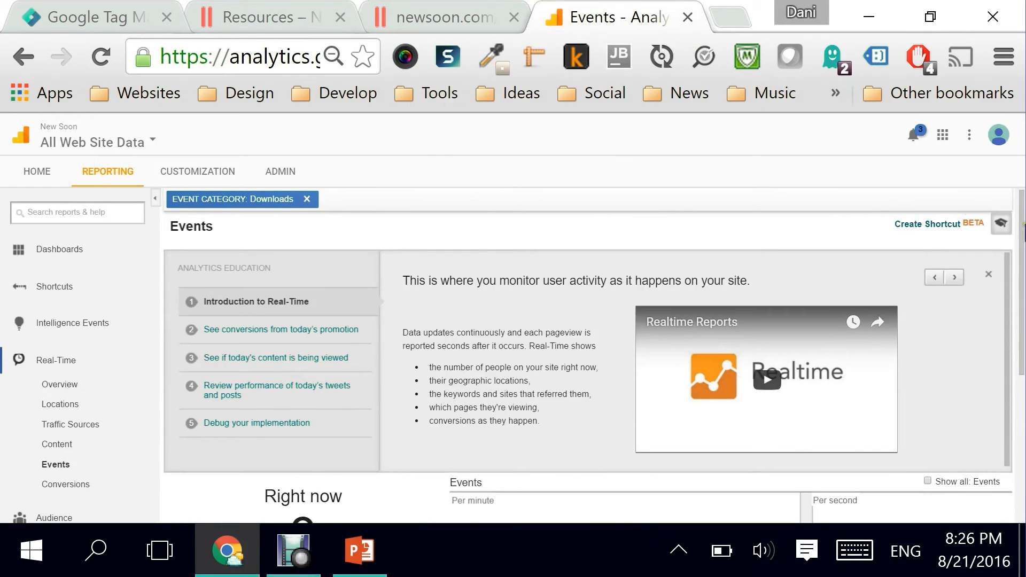
scroll(1022, 302, down, 2)
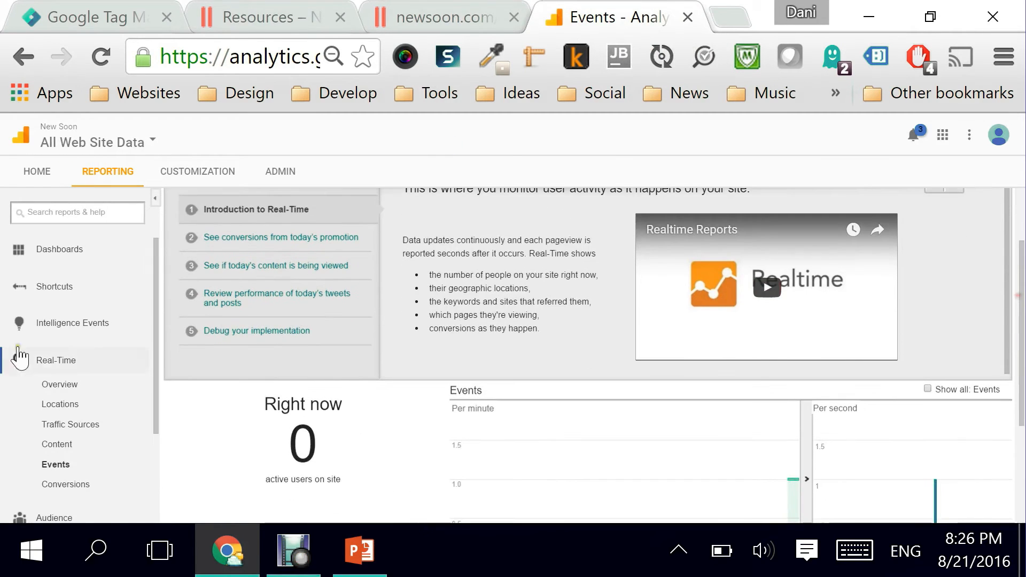
click(55, 465)
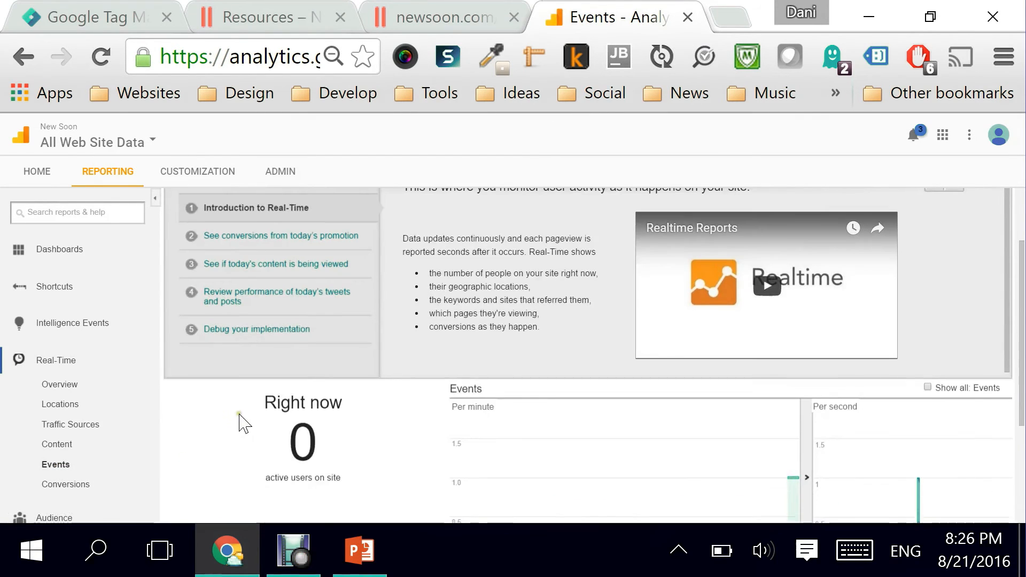
scroll(244, 424, down, 3)
scroll(278, 444, down, 1)
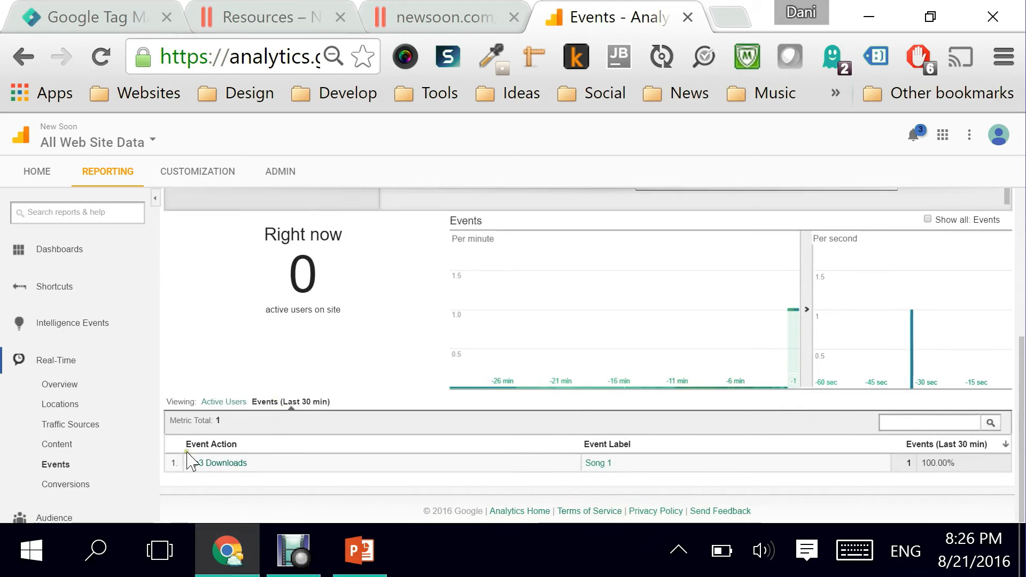
click(221, 464)
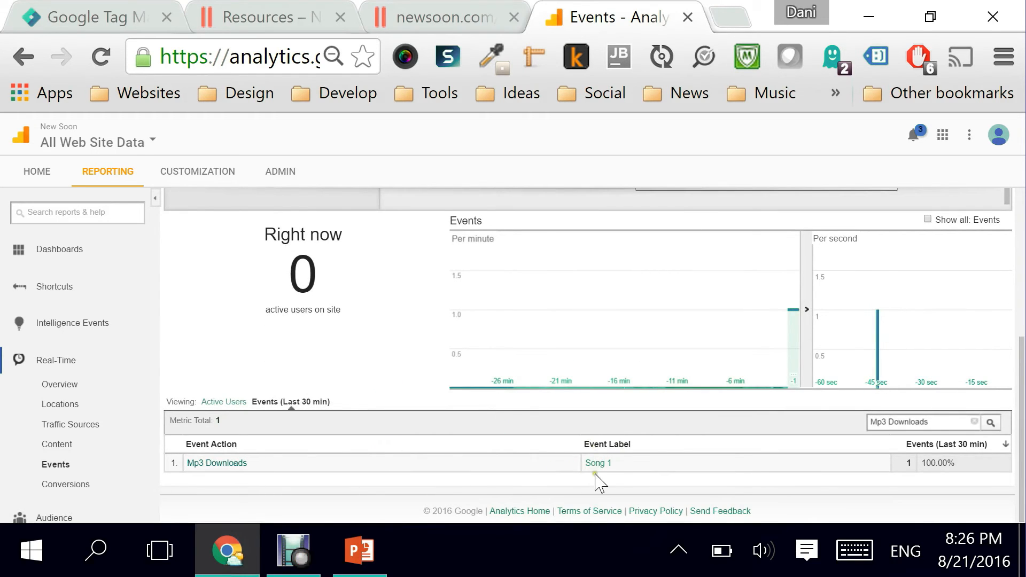
scroll(597, 473, up, 1)
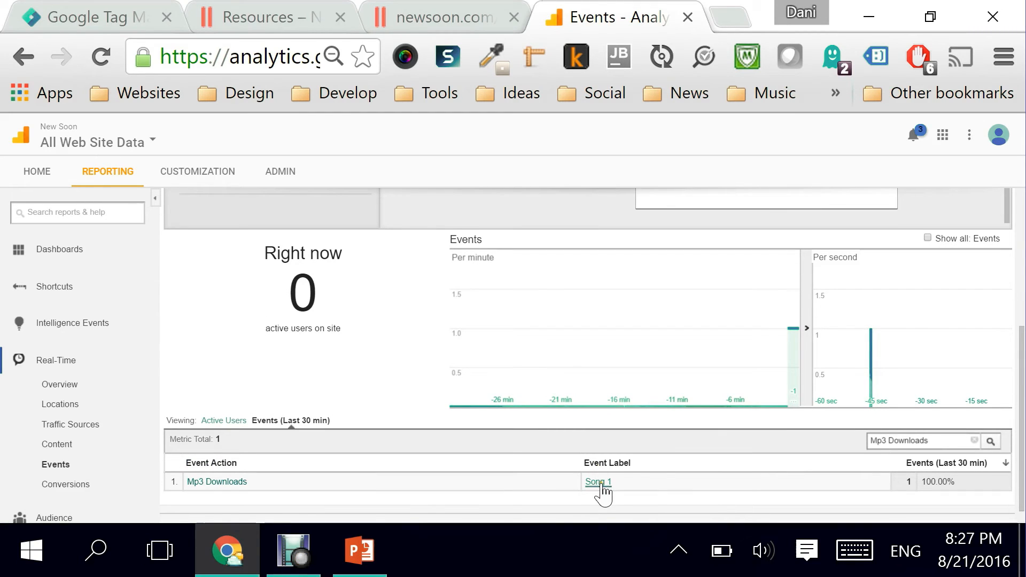
Step: Return to the Resources page and inspect the Song 1 link's target URL
click(444, 17)
click(258, 16)
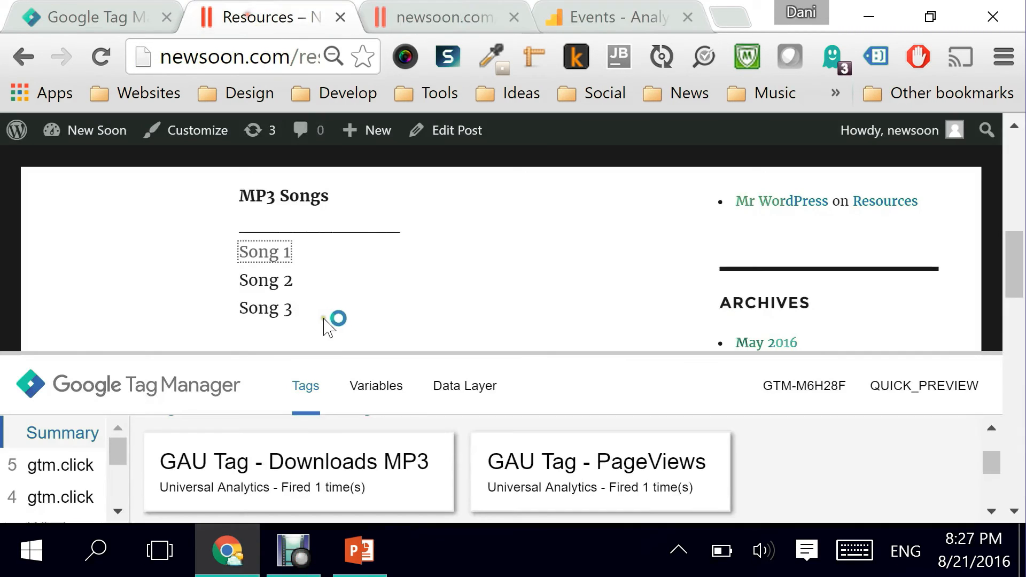
click(293, 261)
drag(299, 256, 251, 255)
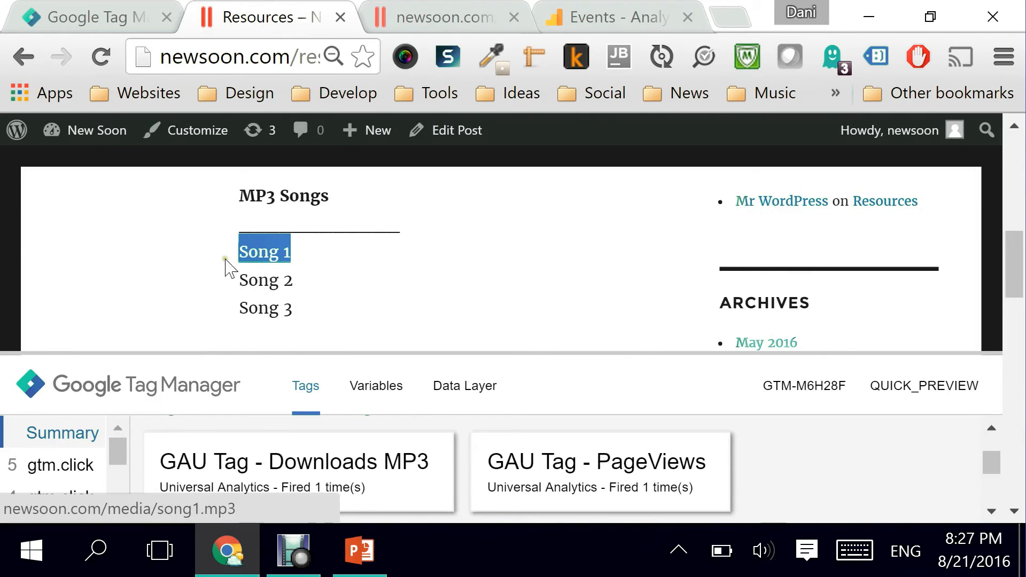
Step: Check the MP3 playback tab and the Analytics Real-Time Events report for the Mp3 Downloads event
click(417, 21)
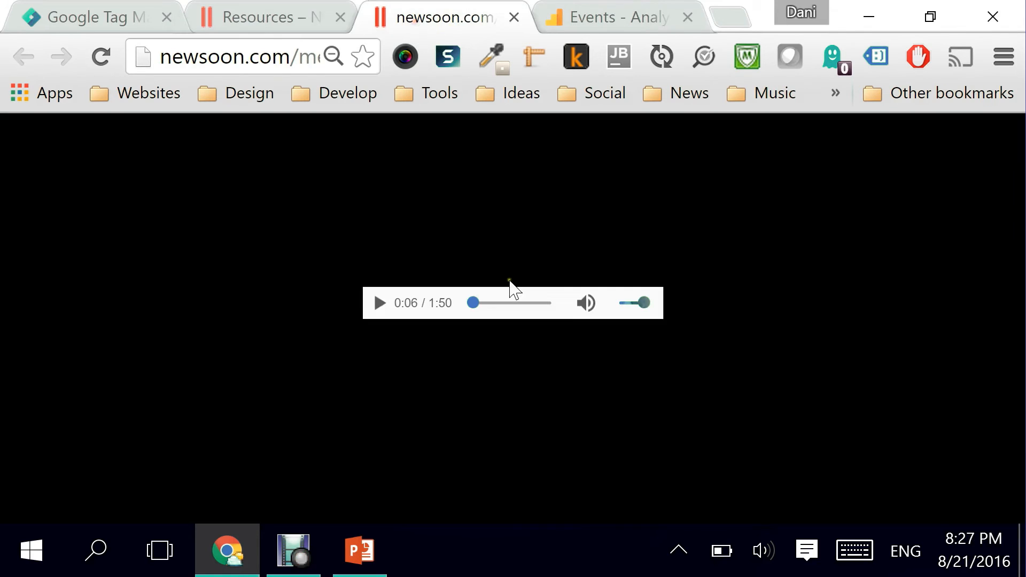
click(278, 16)
click(588, 16)
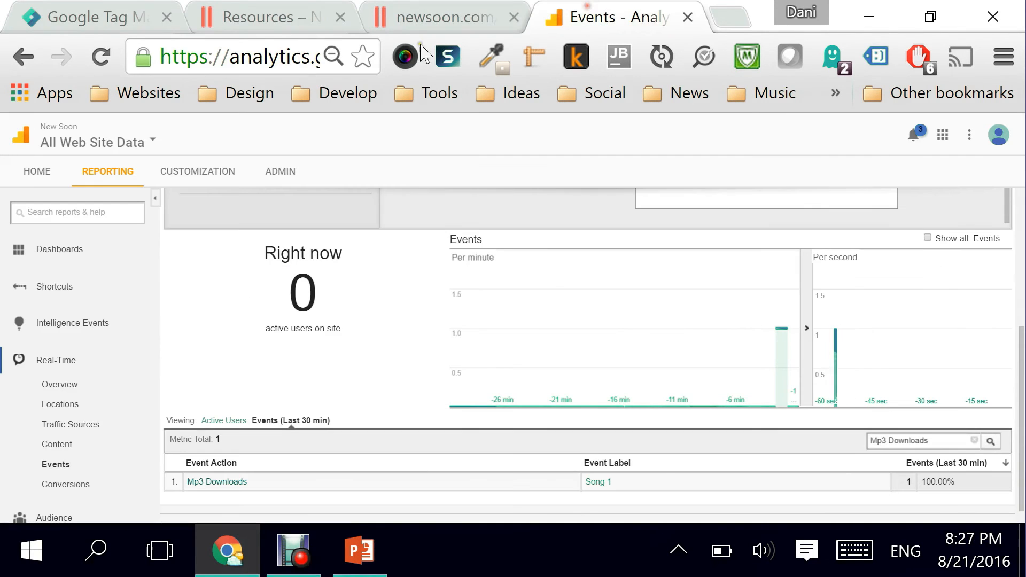
Step: Return to Tag Manager and publish the container's Version 3 with its new tag and trigger
click(88, 18)
drag(1020, 273, 1023, 369)
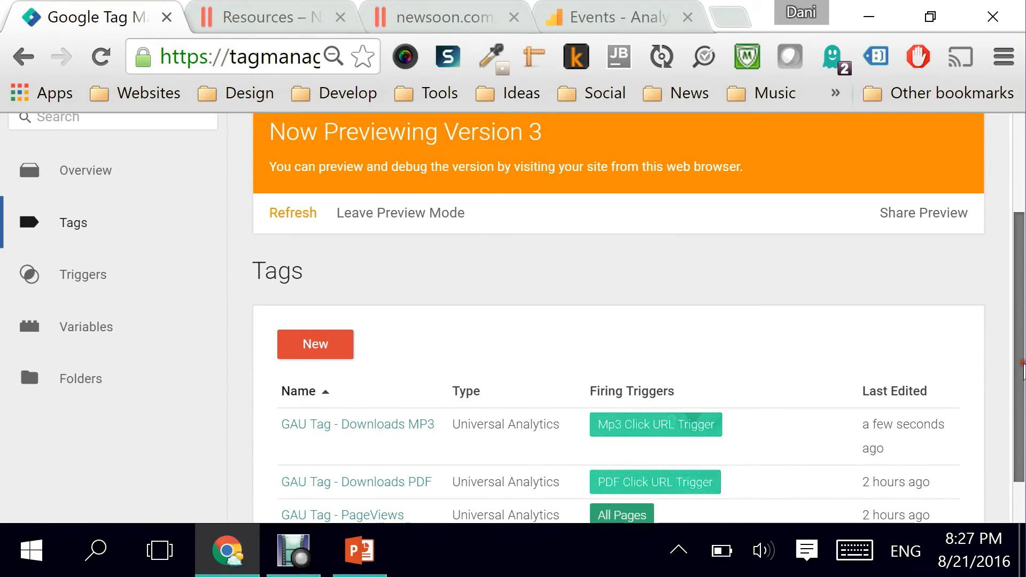
drag(1023, 366, 993, 270)
click(901, 188)
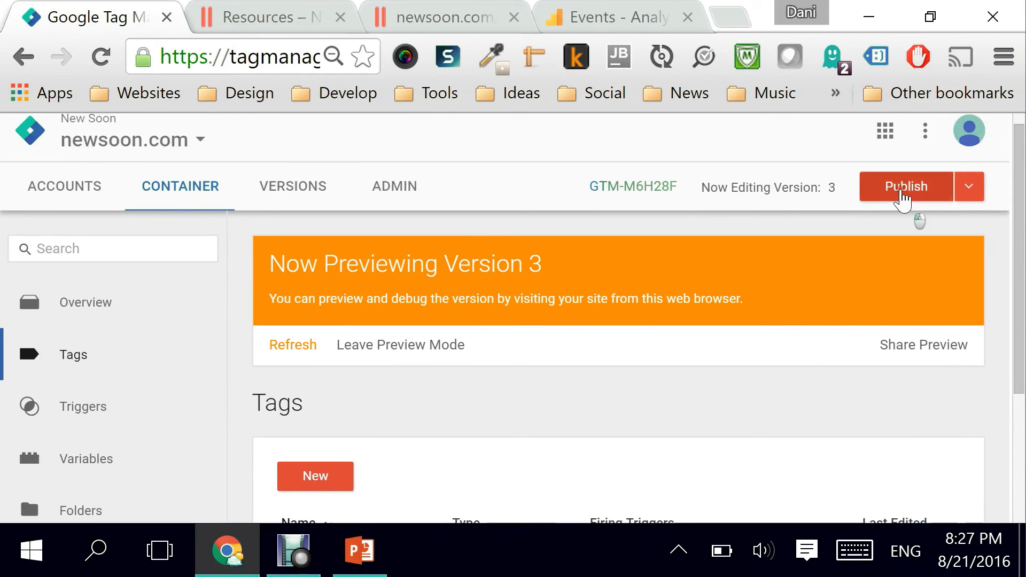
scroll(584, 311, down, 2)
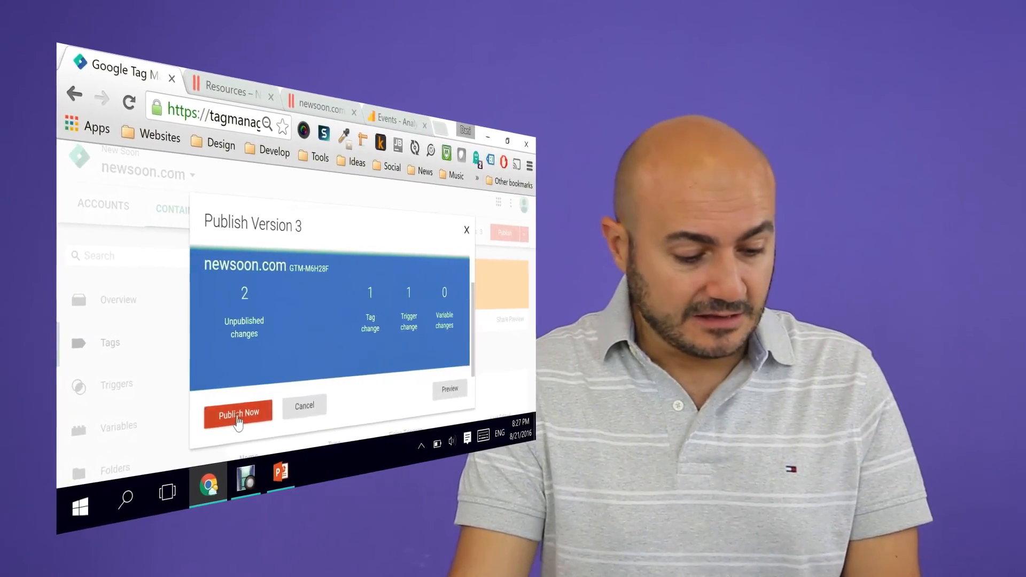
click(232, 416)
click(250, 418)
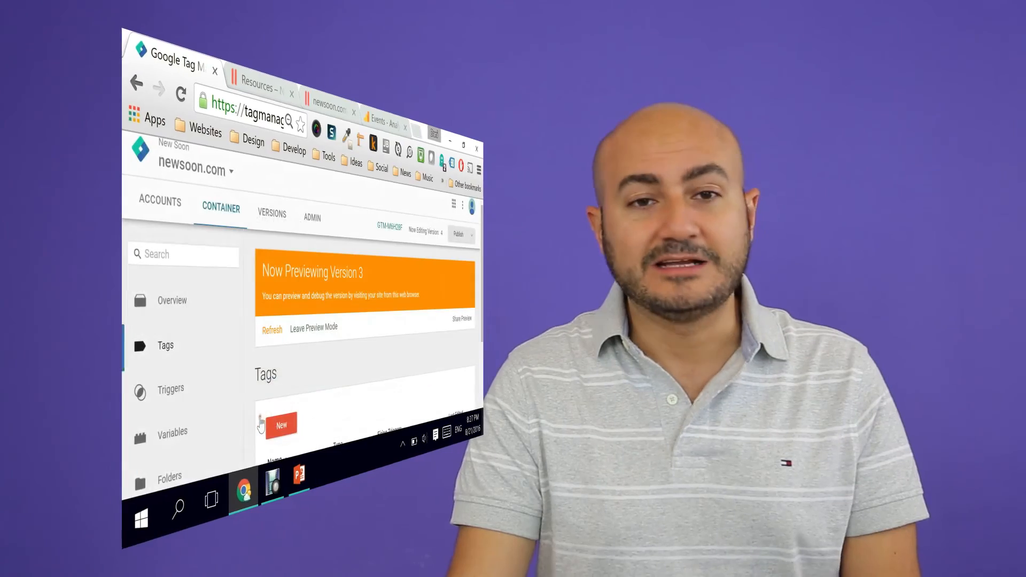